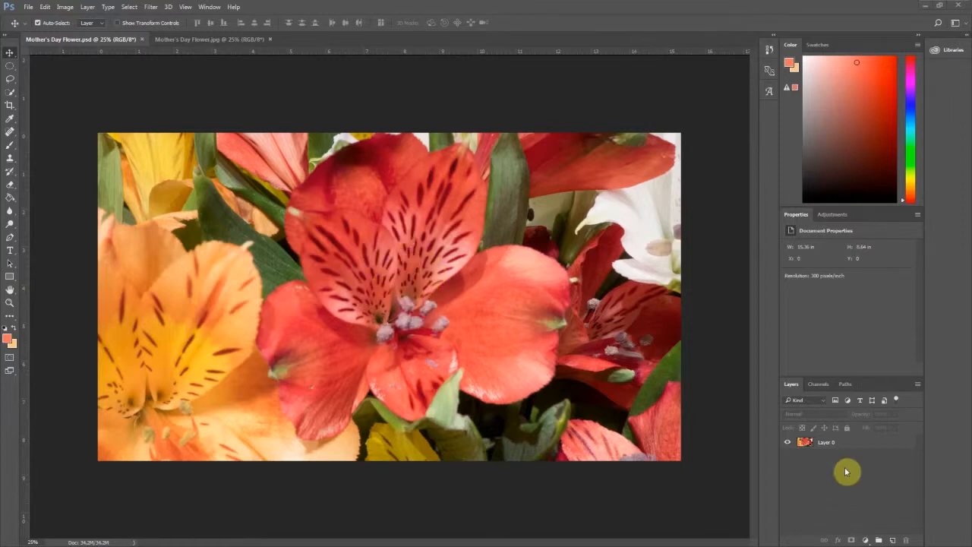
# Select Layer 0, start a Color Range selection and reposition its dialog over the image.
pyautogui.click(840, 445)
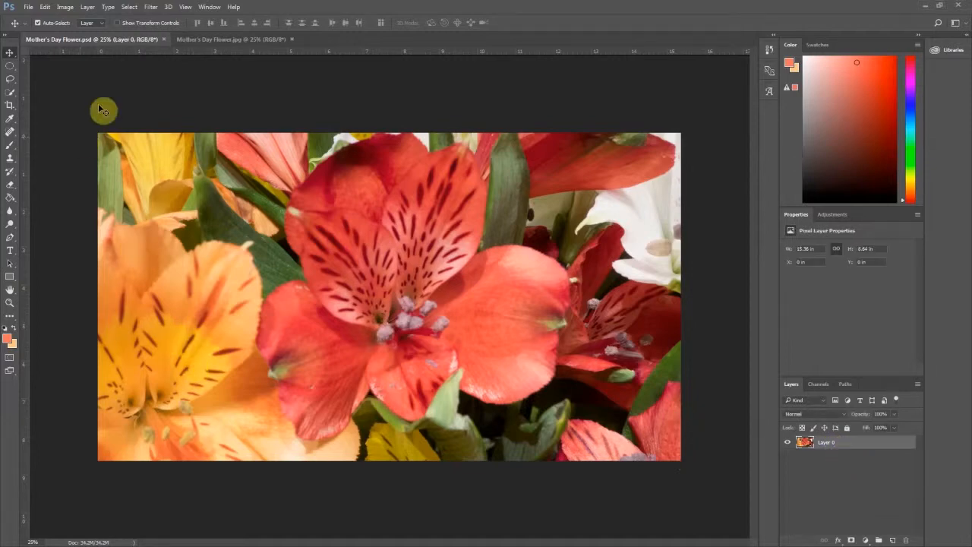
pyautogui.click(128, 7)
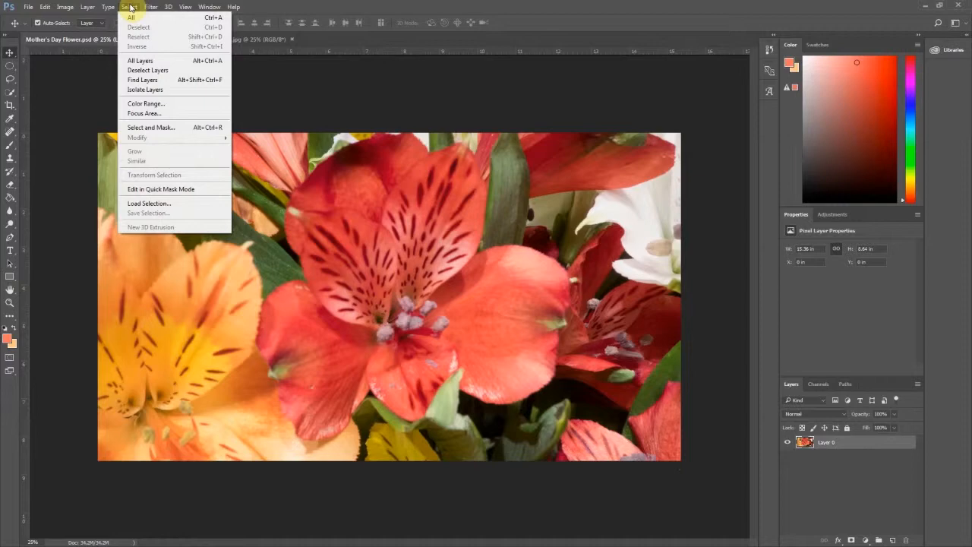
pyautogui.click(157, 105)
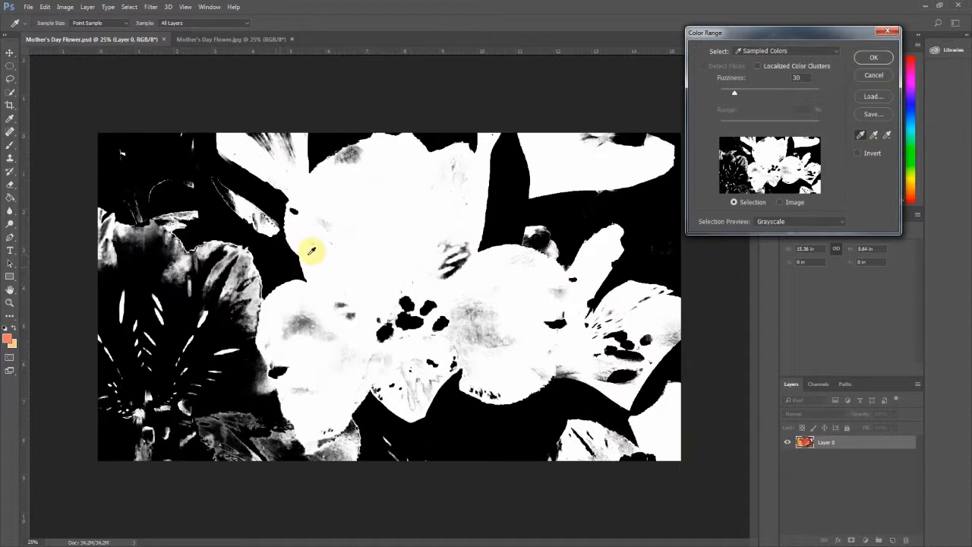
pyautogui.moveTo(837, 37); pyautogui.dragTo(399, 157)
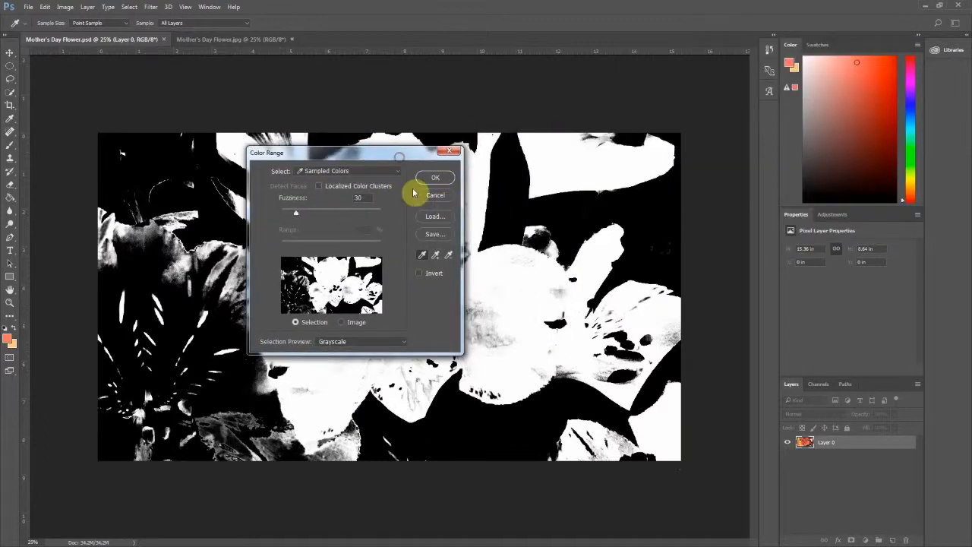
pyautogui.click(383, 157)
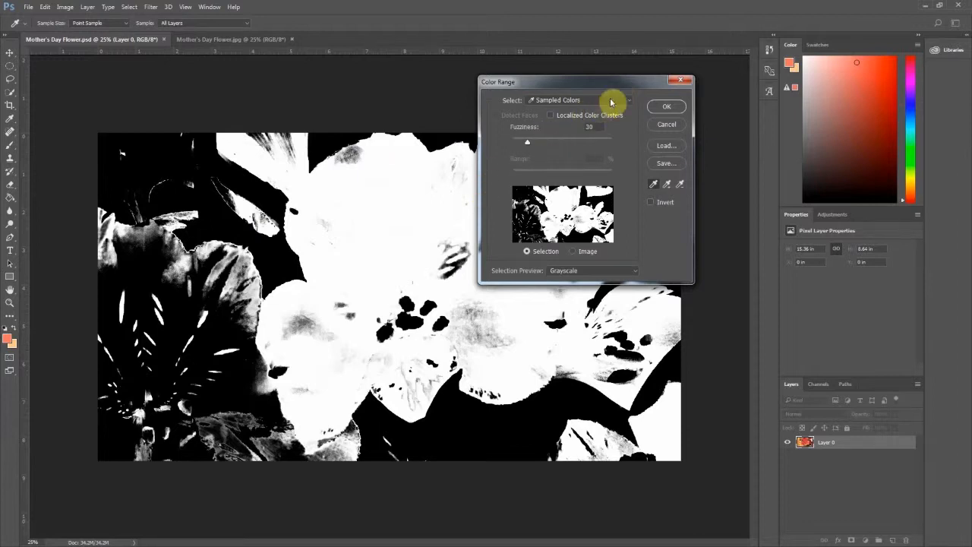
# Try the Reds, Cyans and Skin Tones presets for the Color Range selection and return to Sampled Colors.
pyautogui.click(628, 100)
pyautogui.click(543, 126)
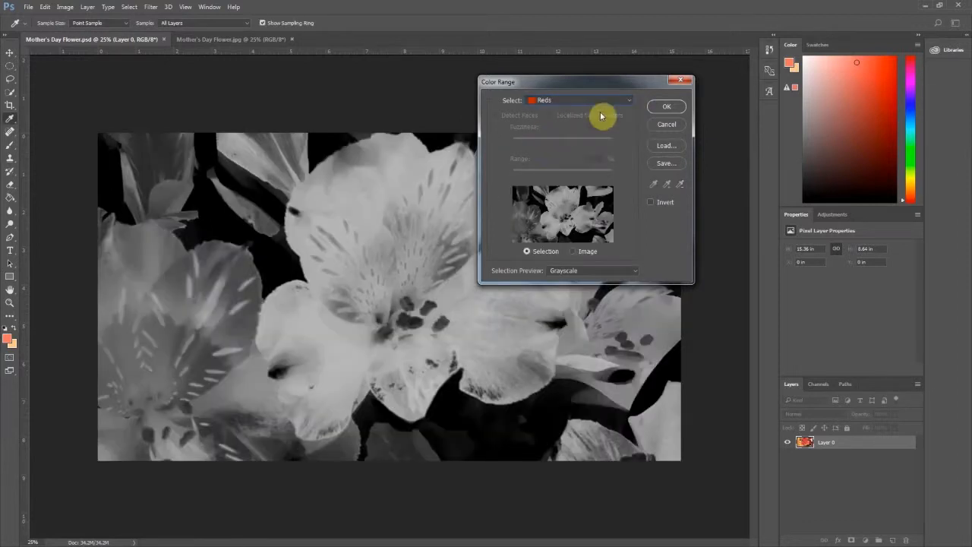
pyautogui.click(633, 101)
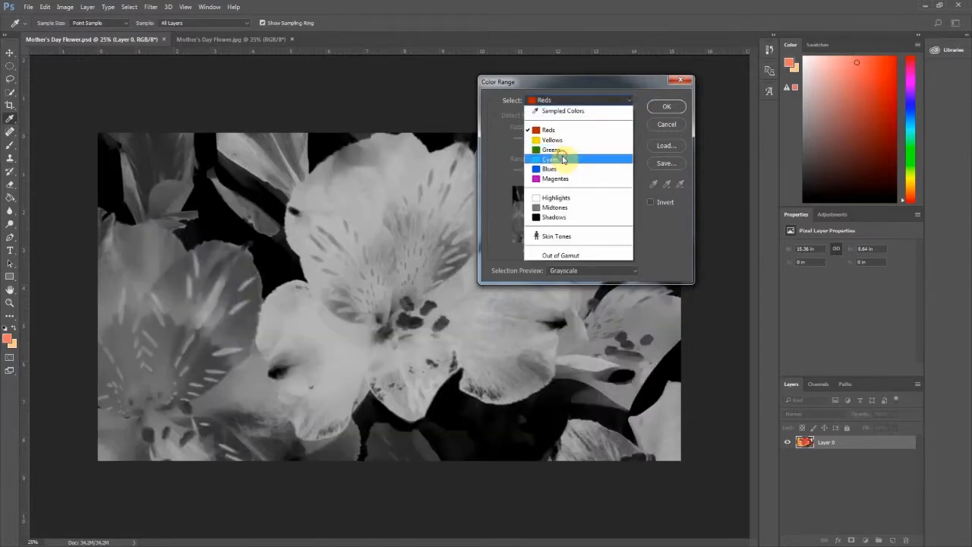
pyautogui.click(559, 158)
pyautogui.click(631, 102)
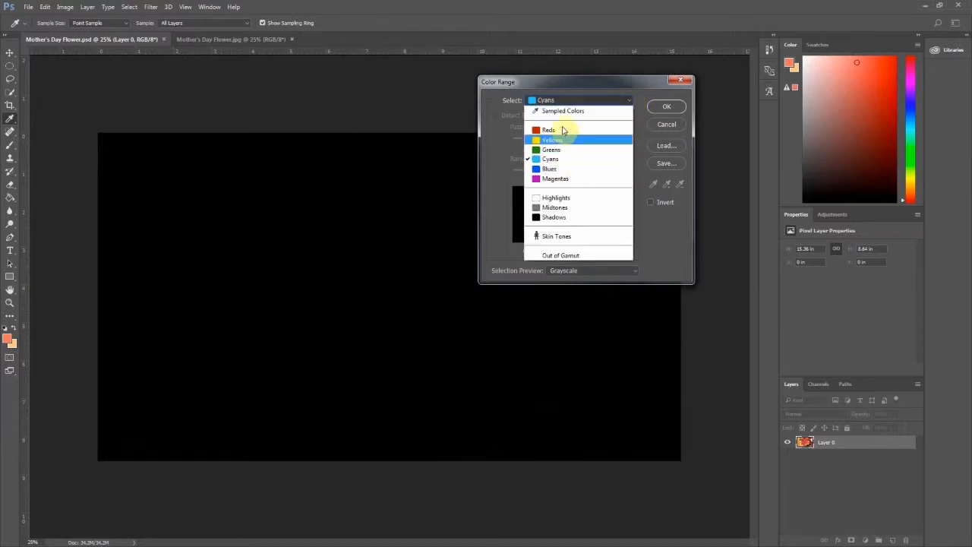
pyautogui.click(554, 237)
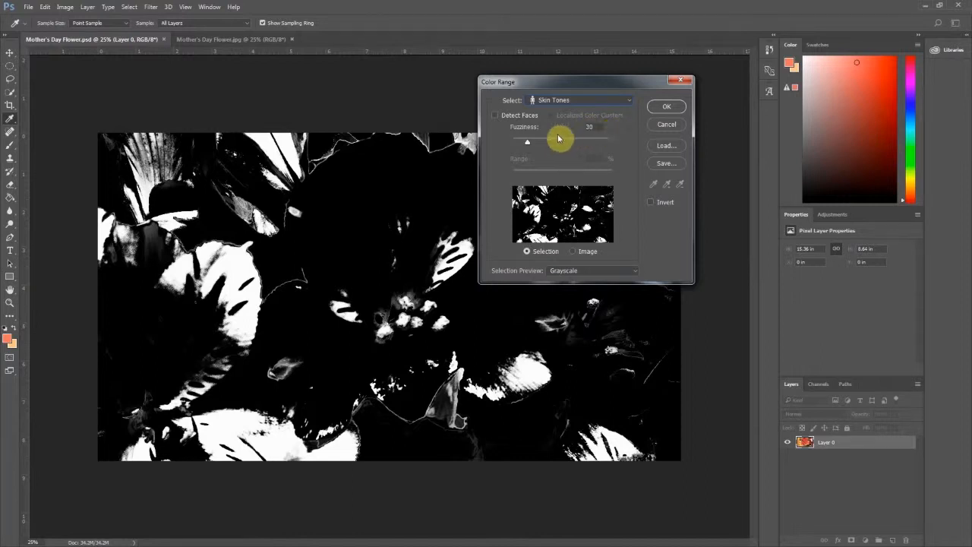
pyautogui.click(628, 100)
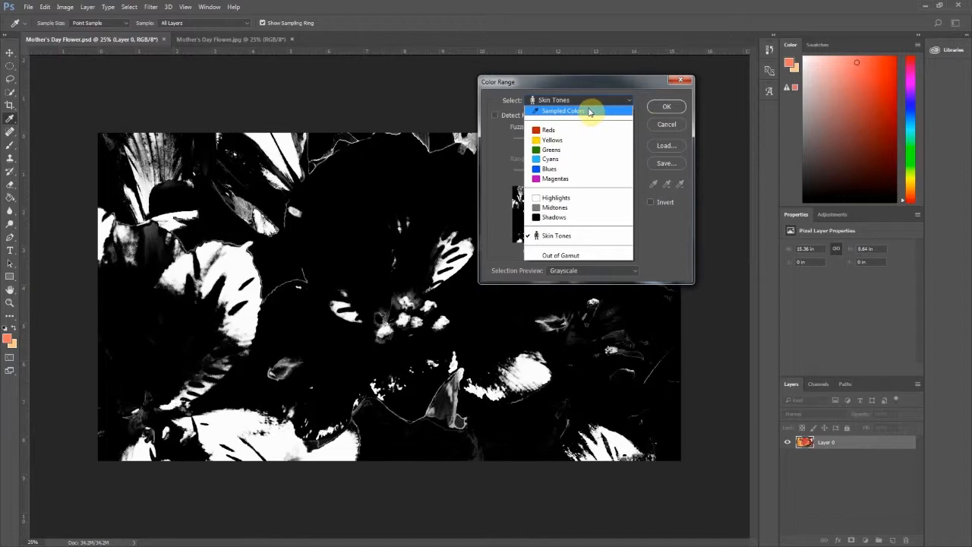
pyautogui.click(590, 111)
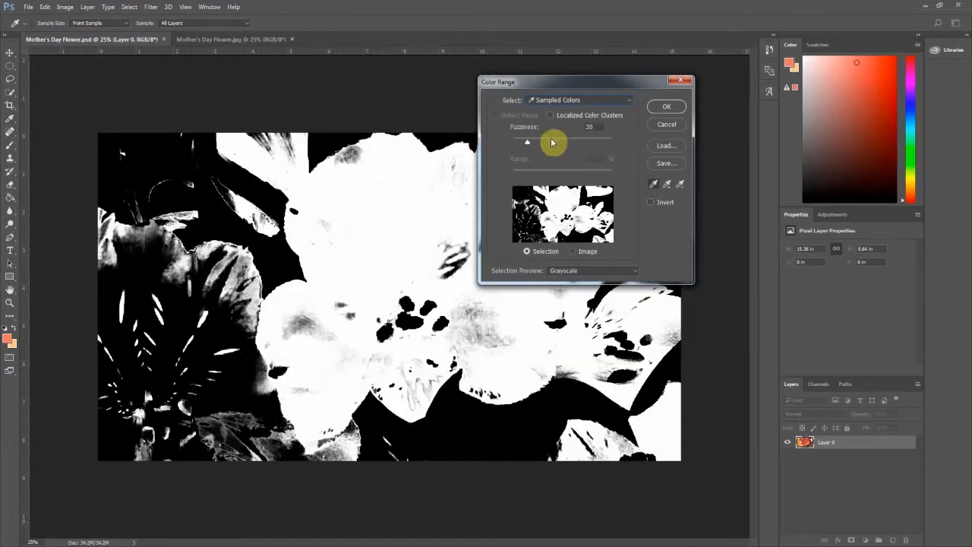
# Raise the Color Range fuzziness to 200 and show the original image in the preview thumbnail.
pyautogui.moveTo(527, 142); pyautogui.dragTo(618, 148)
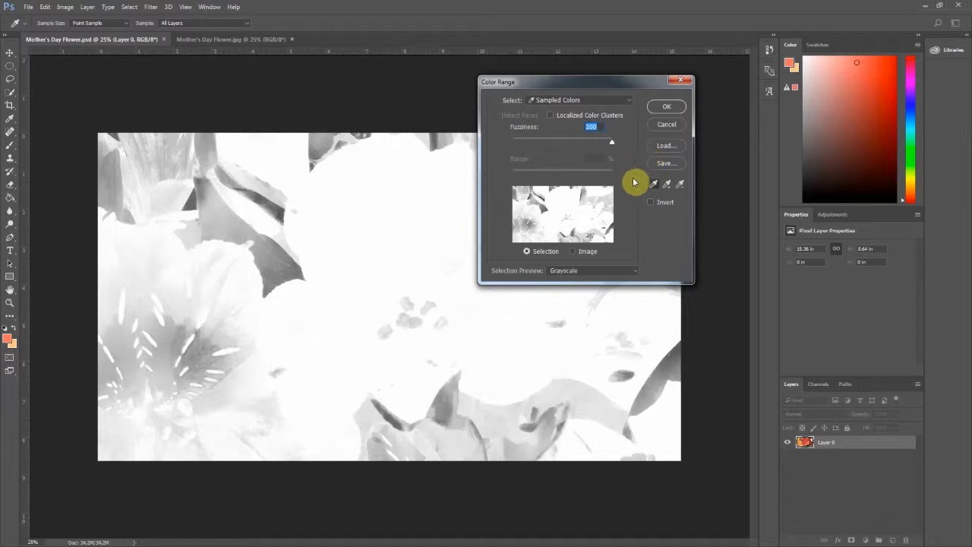
pyautogui.moveTo(568, 82); pyautogui.dragTo(687, 69)
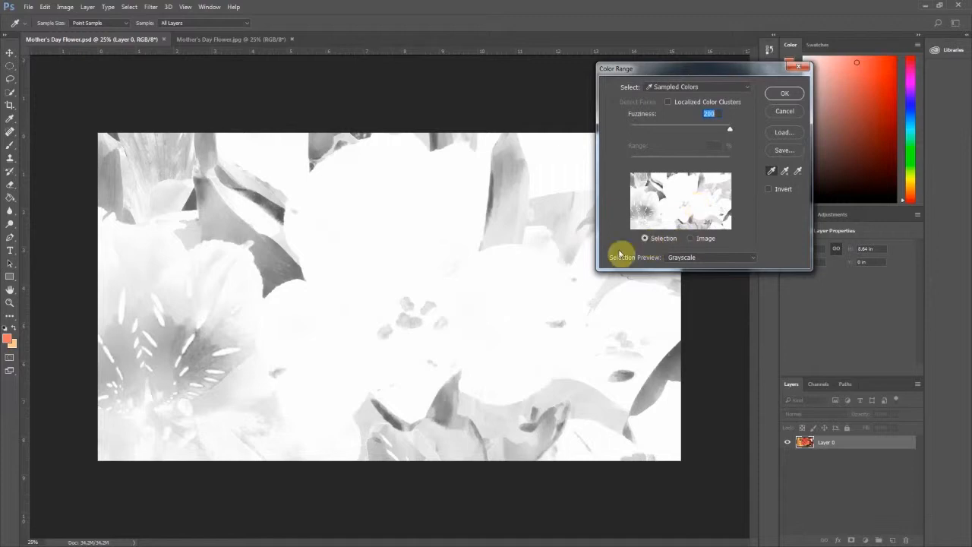
pyautogui.click(691, 239)
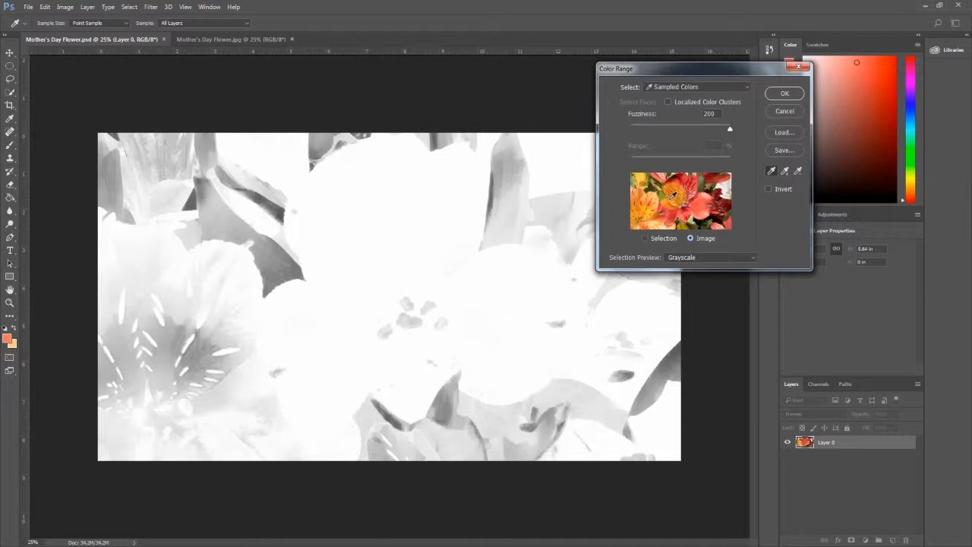
# Sample the red of the central flower's upper petal as the base colour of the selection.
pyautogui.click(712, 176)
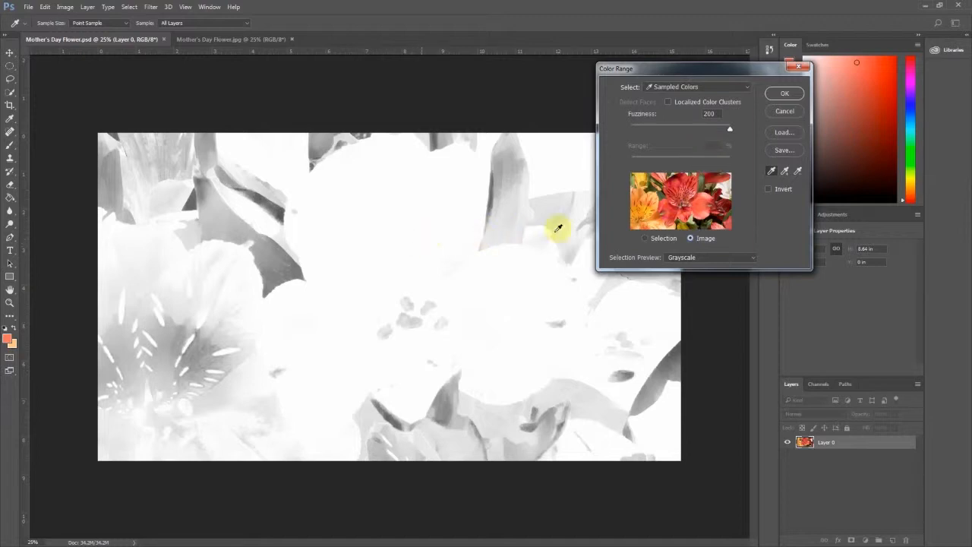
pyautogui.click(421, 243)
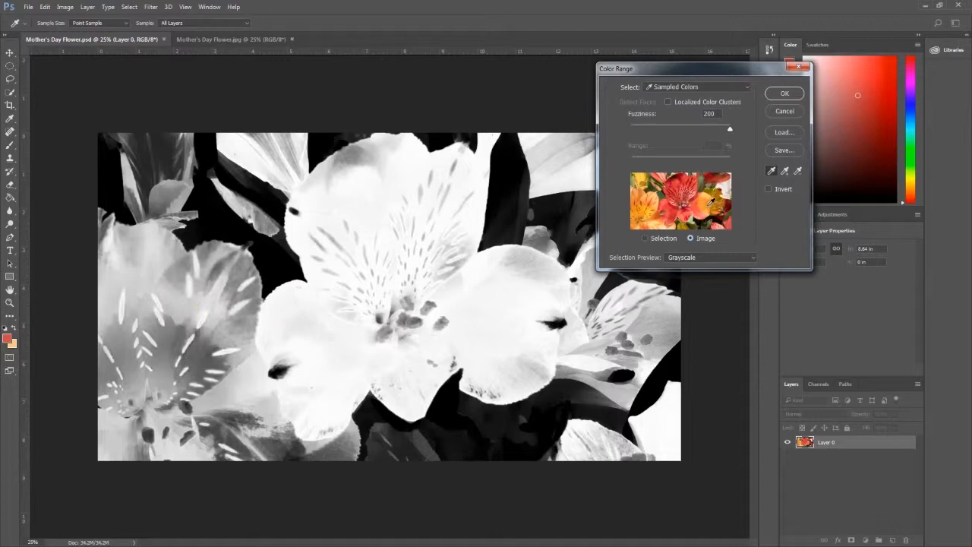
pyautogui.click(733, 216)
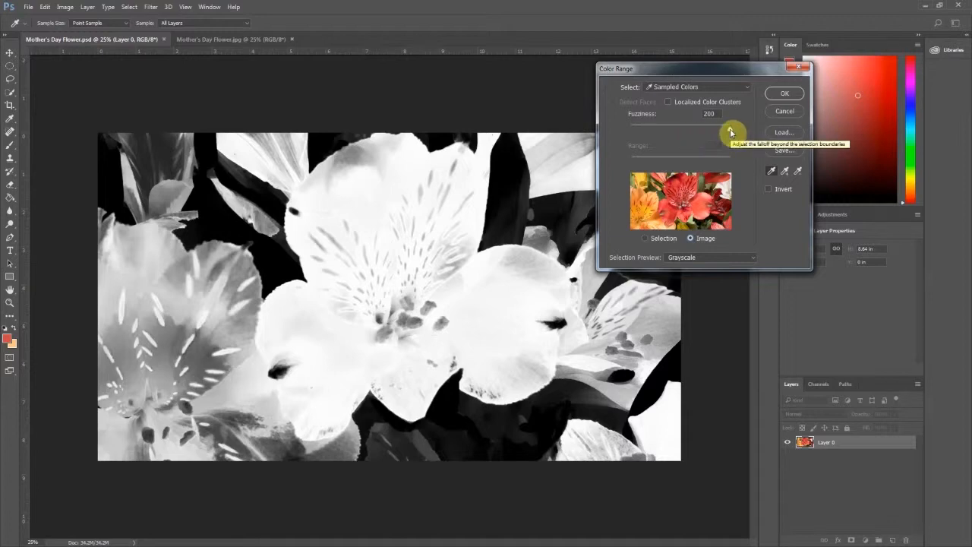
# Lower the Color Range fuzziness gradually through 117, 103 and 88 to 30.
pyautogui.moveTo(731, 133); pyautogui.dragTo(690, 134)
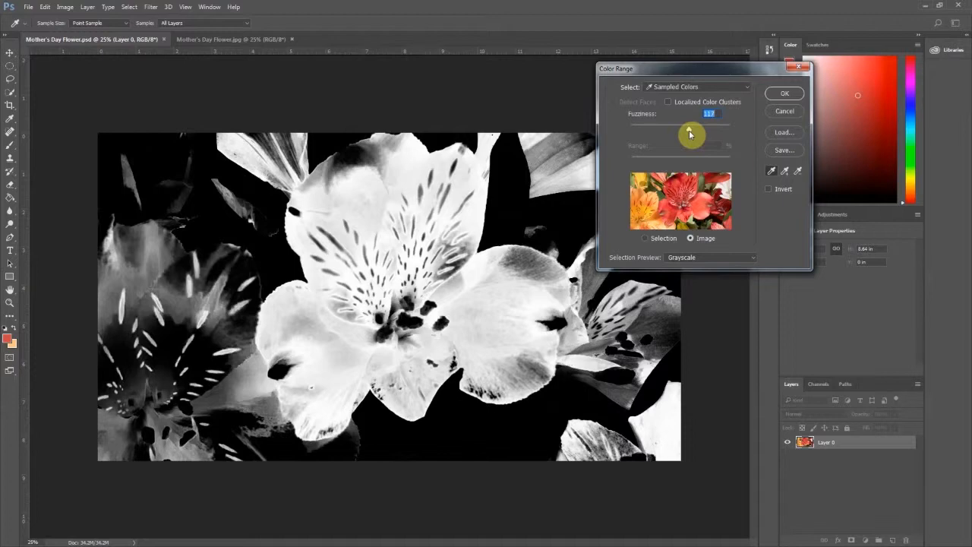
pyautogui.moveTo(690, 134); pyautogui.dragTo(682, 134)
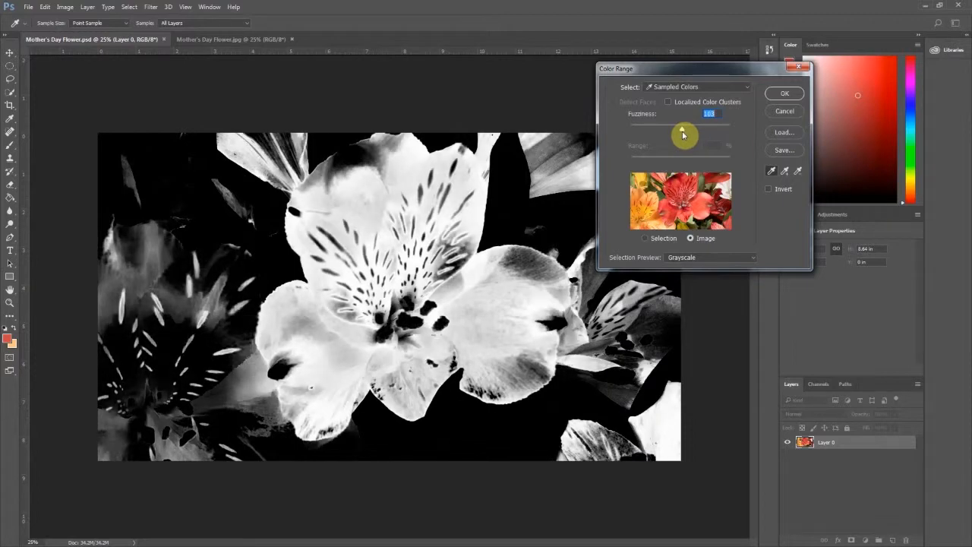
pyautogui.moveTo(681, 134); pyautogui.dragTo(675, 136)
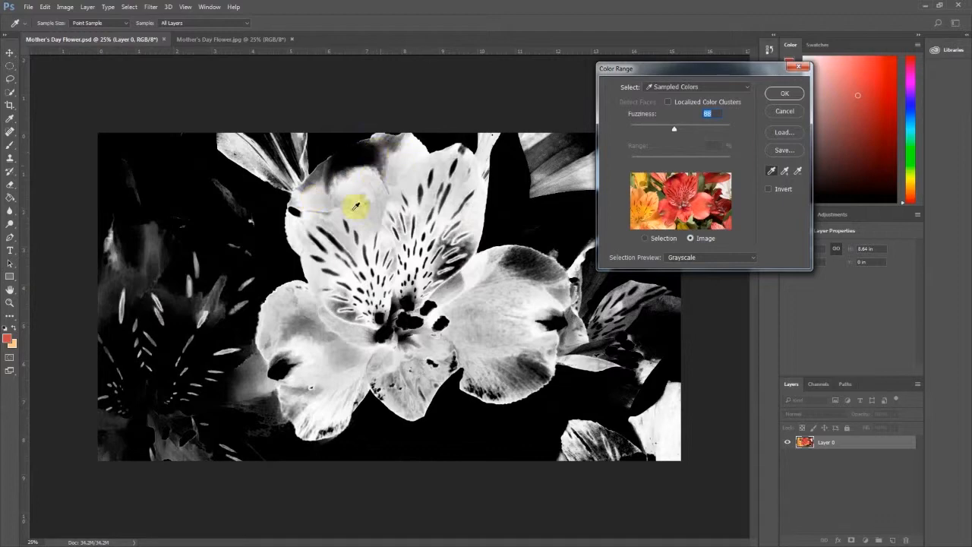
pyautogui.moveTo(676, 132); pyautogui.dragTo(644, 128)
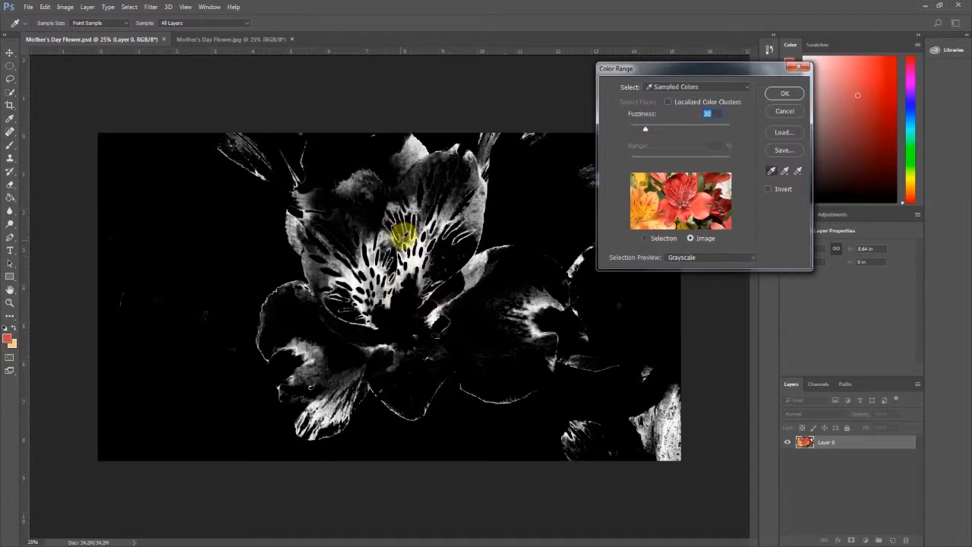
# Add the light, dark and shaded colours of the central red flower and the neighbouring red flower to the sampled selection.
pyautogui.click(786, 172)
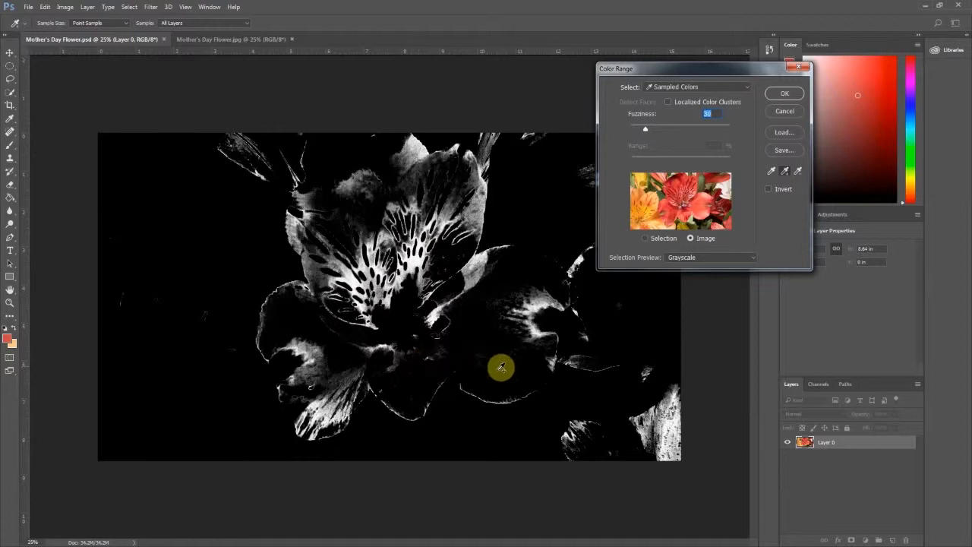
pyautogui.click(345, 221)
pyautogui.click(414, 298)
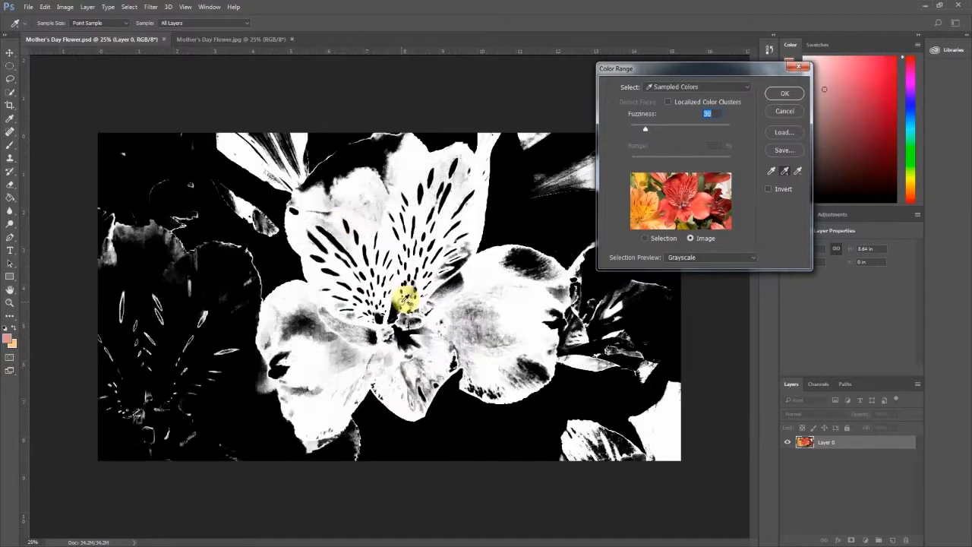
pyautogui.click(306, 325)
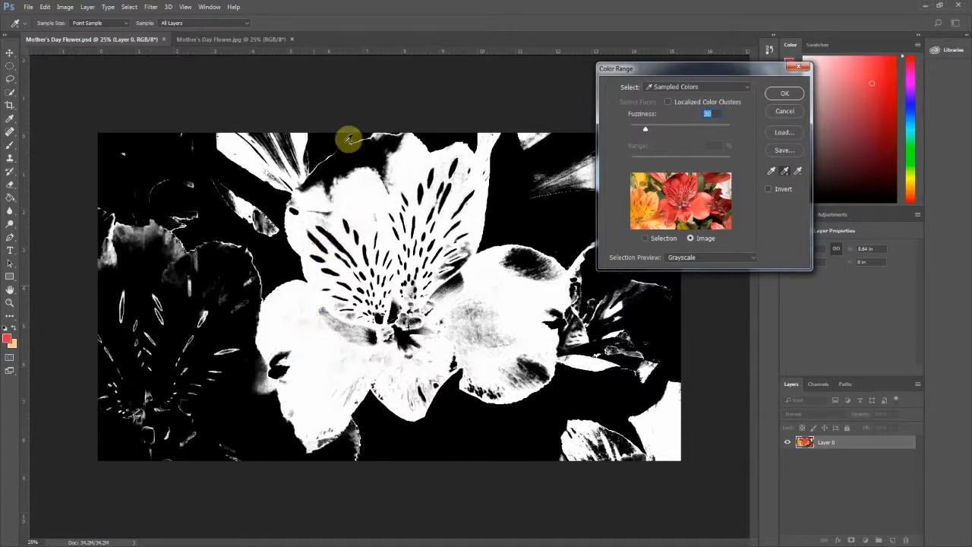
pyautogui.click(376, 157)
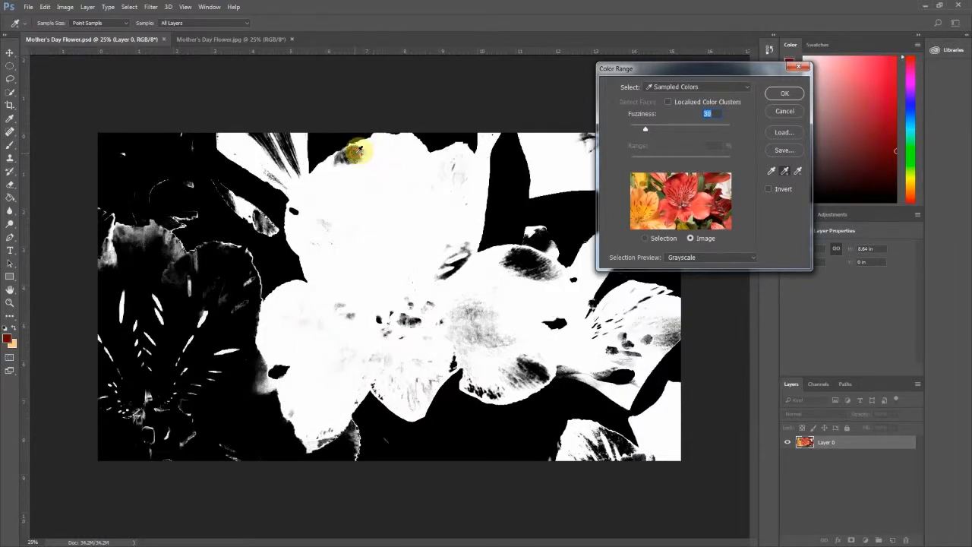
pyautogui.click(623, 330)
pyautogui.click(529, 370)
pyautogui.click(517, 265)
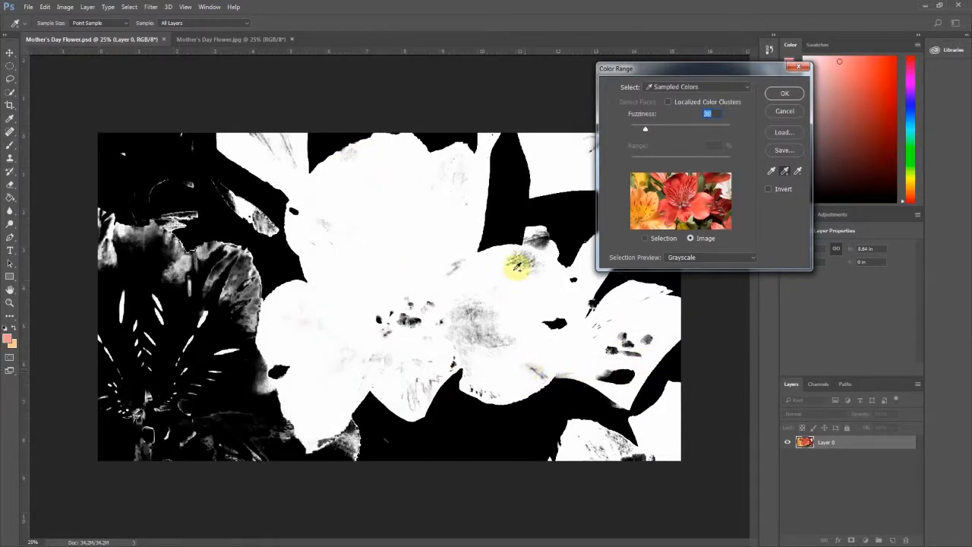
pyautogui.click(285, 369)
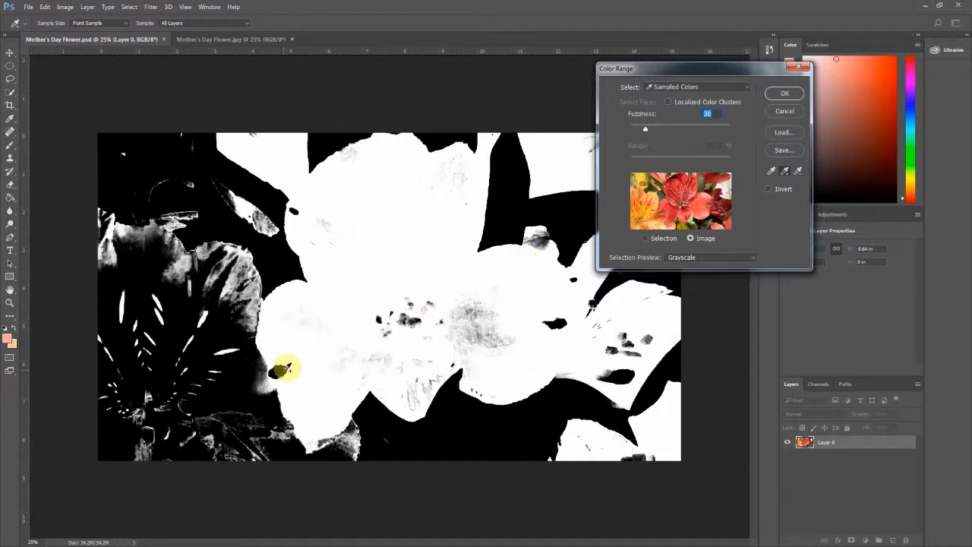
pyautogui.click(491, 364)
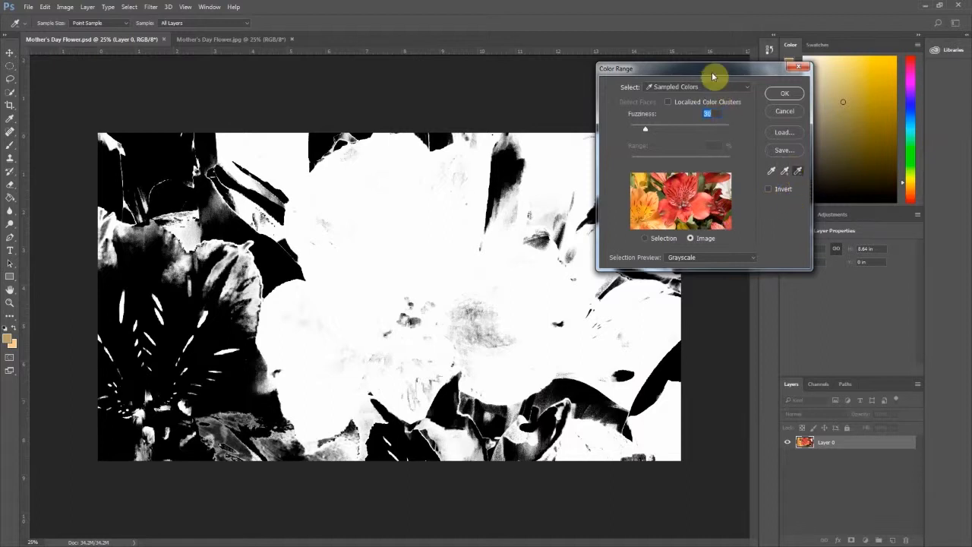
# Subtract the green of the upright leaf behind the central flower from the sampled colours.
pyautogui.moveTo(713, 75); pyautogui.dragTo(758, 83)
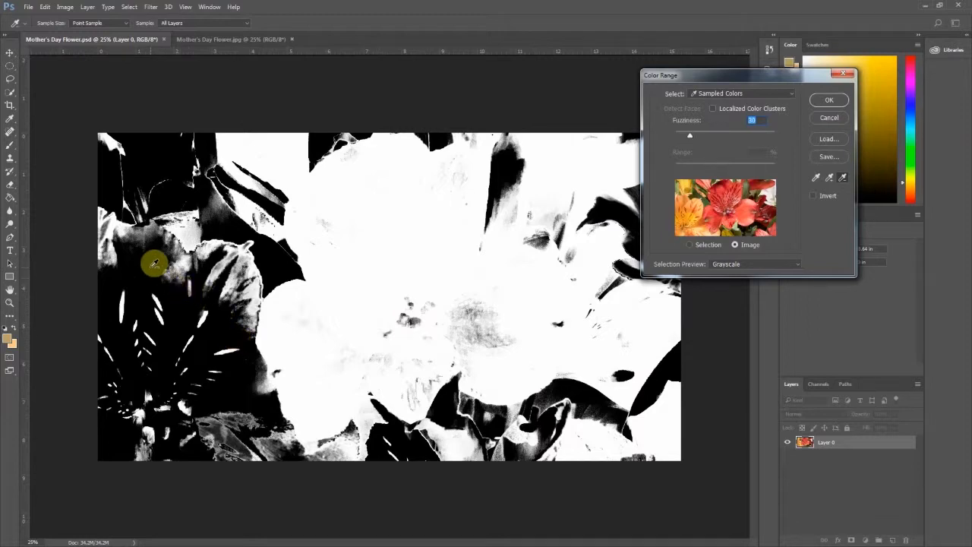
pyautogui.click(515, 170)
pyautogui.click(511, 207)
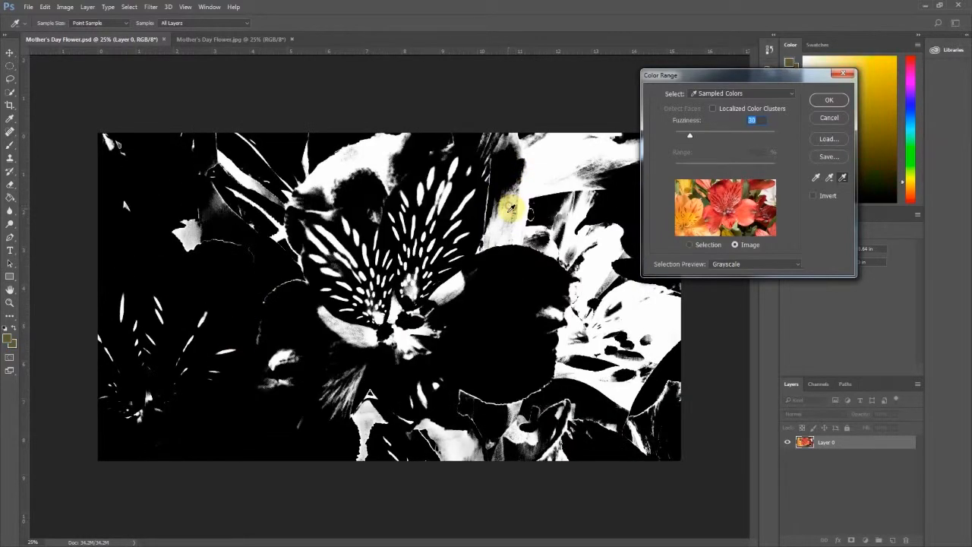
# Add the central flower's upper and lower petal reds back to the sampled colours, and move the dialog clear of the flowers.
pyautogui.click(831, 179)
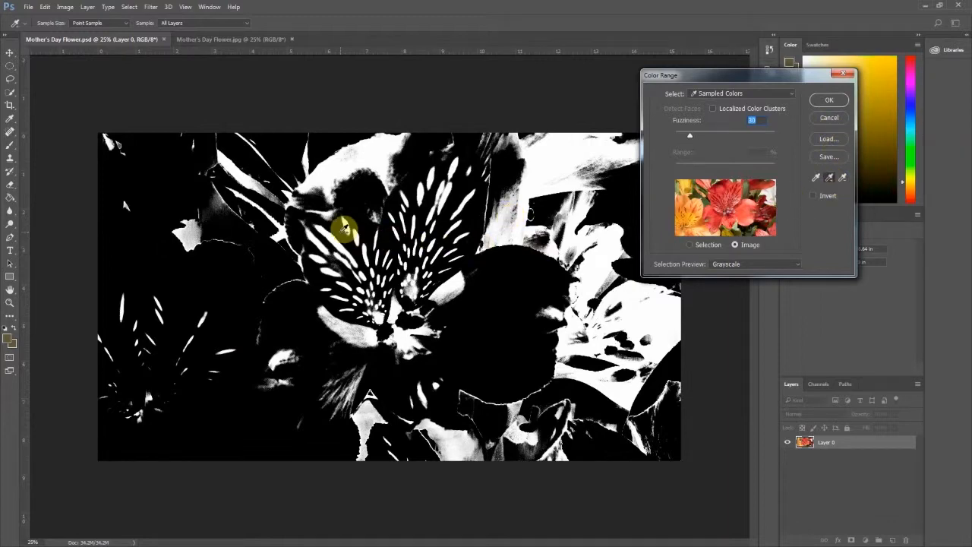
pyautogui.click(360, 214)
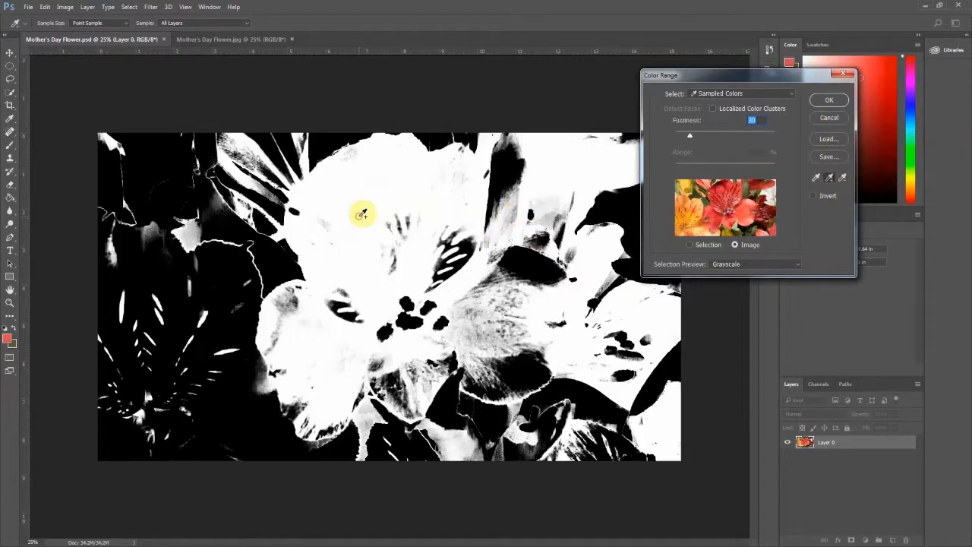
pyautogui.click(521, 353)
pyautogui.click(532, 261)
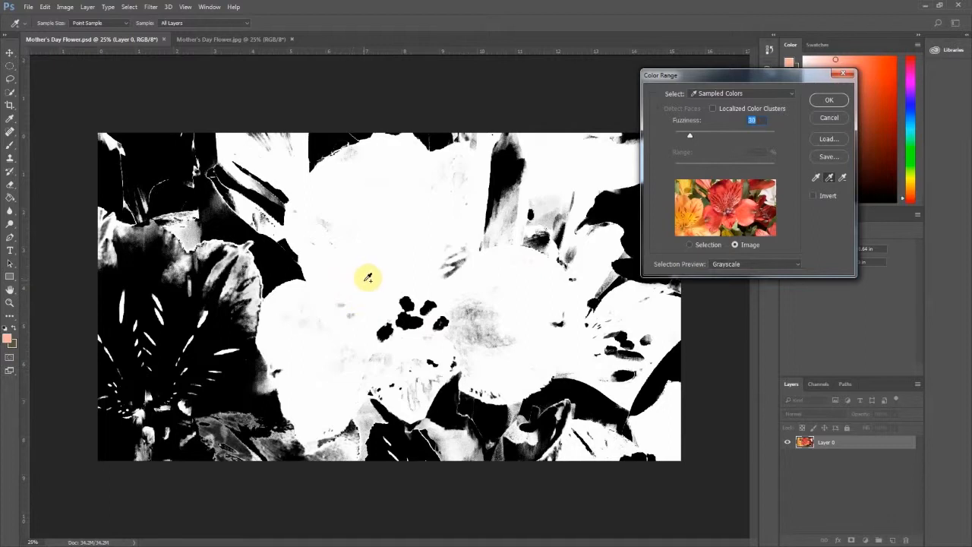
pyautogui.moveTo(777, 89); pyautogui.dragTo(711, 97)
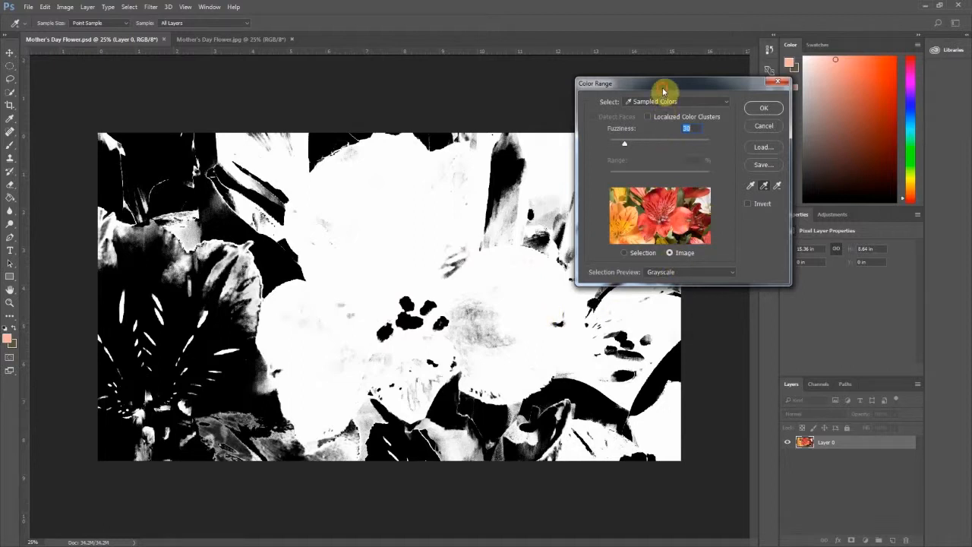
pyautogui.moveTo(663, 91); pyautogui.dragTo(734, 70)
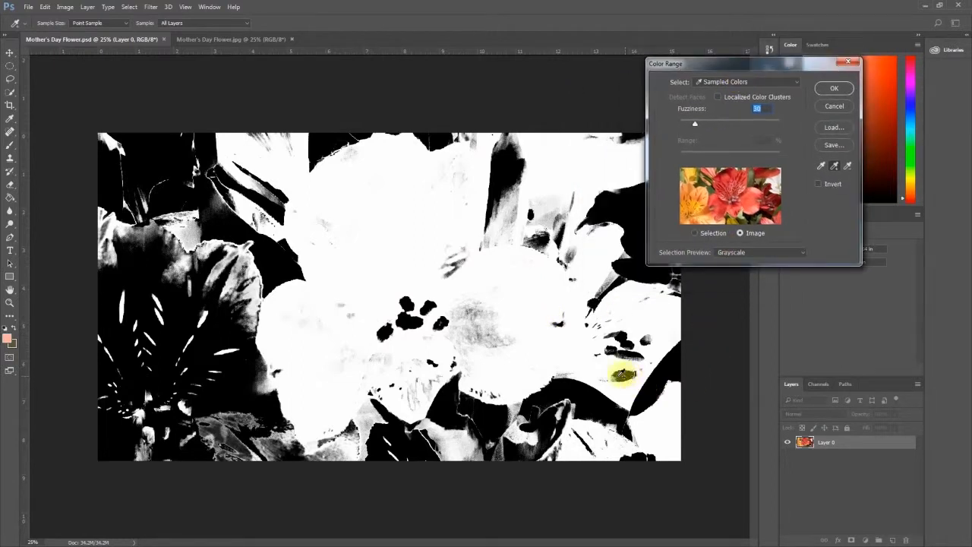
# Accept the Color Range selection and recolour it blue with a Hue/Saturation adjustment layer at a hue of -117.
pyautogui.click(829, 90)
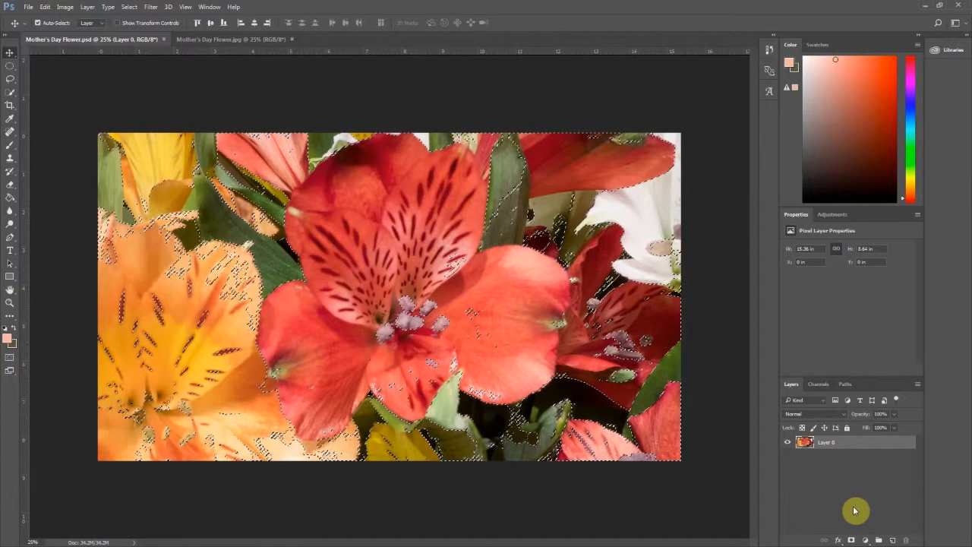
pyautogui.click(866, 540)
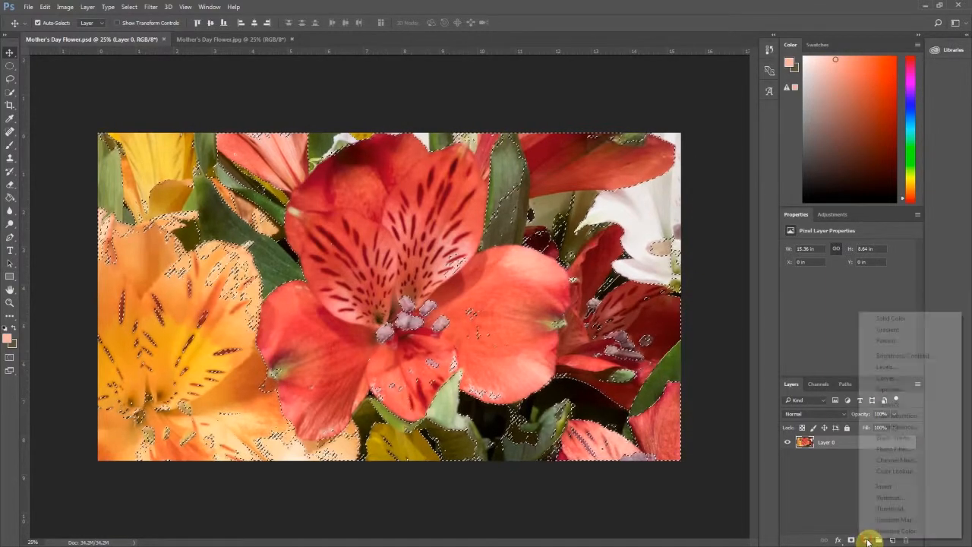
pyautogui.click(899, 416)
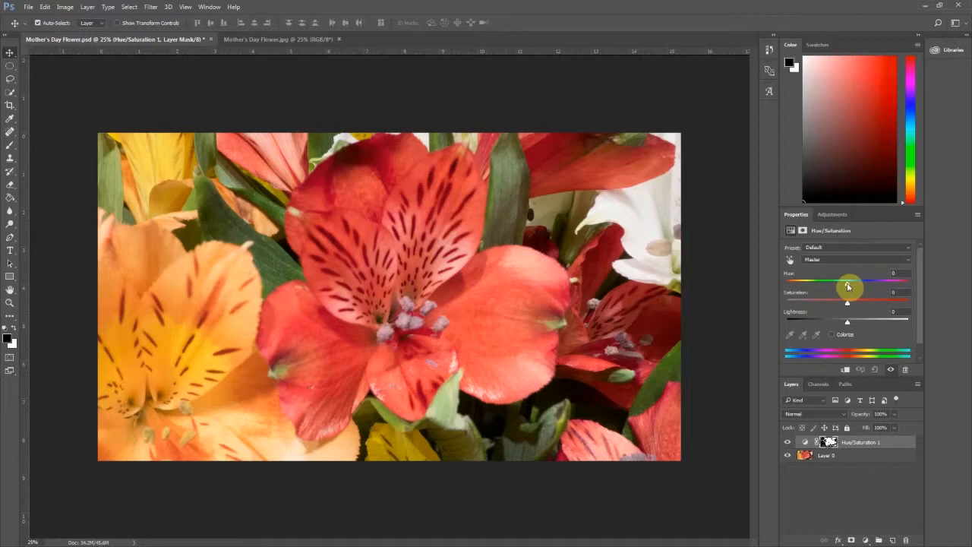
pyautogui.moveTo(848, 286); pyautogui.dragTo(805, 288)
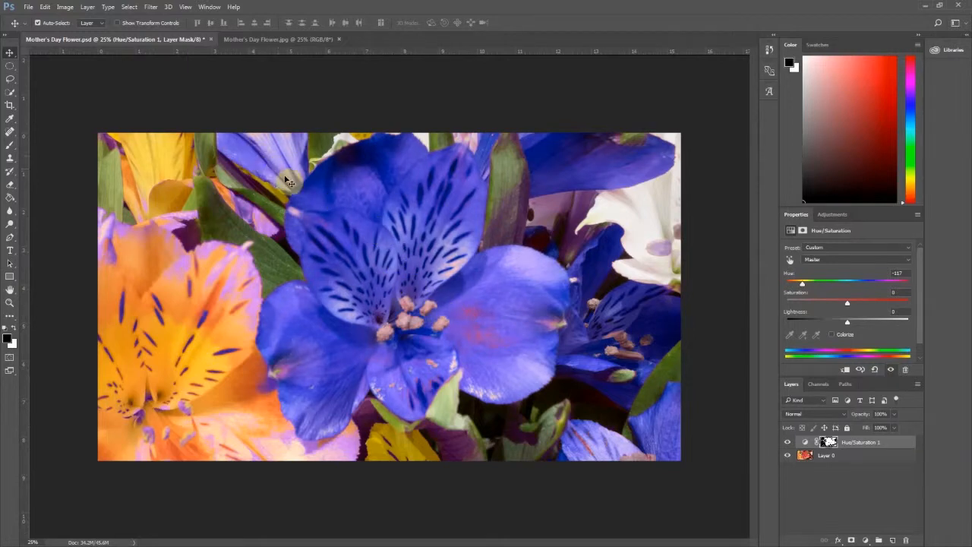
# Compare the image with and without the Hue/Saturation adjustment by toggling the layer's visibility, leaving it visible.
pyautogui.click(789, 442)
pyautogui.click(790, 443)
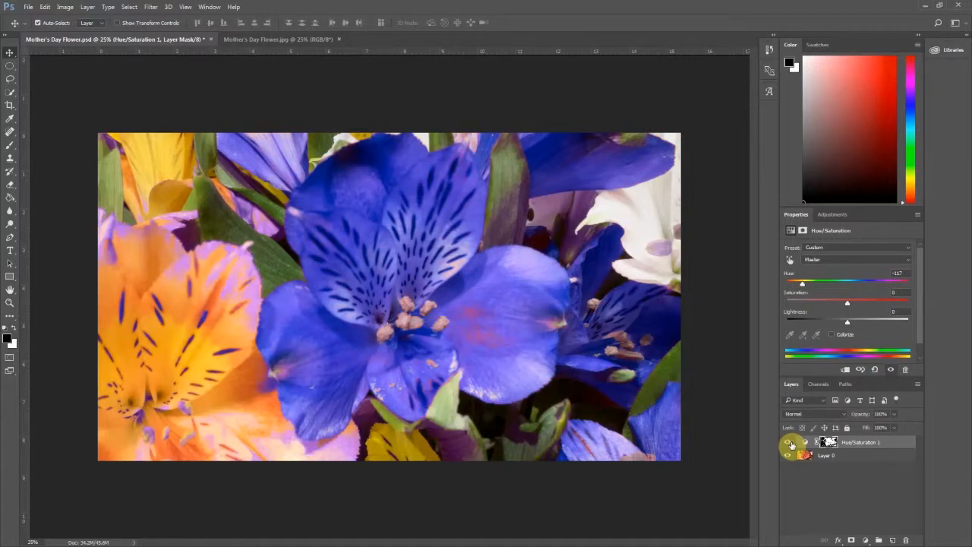
pyautogui.click(790, 443)
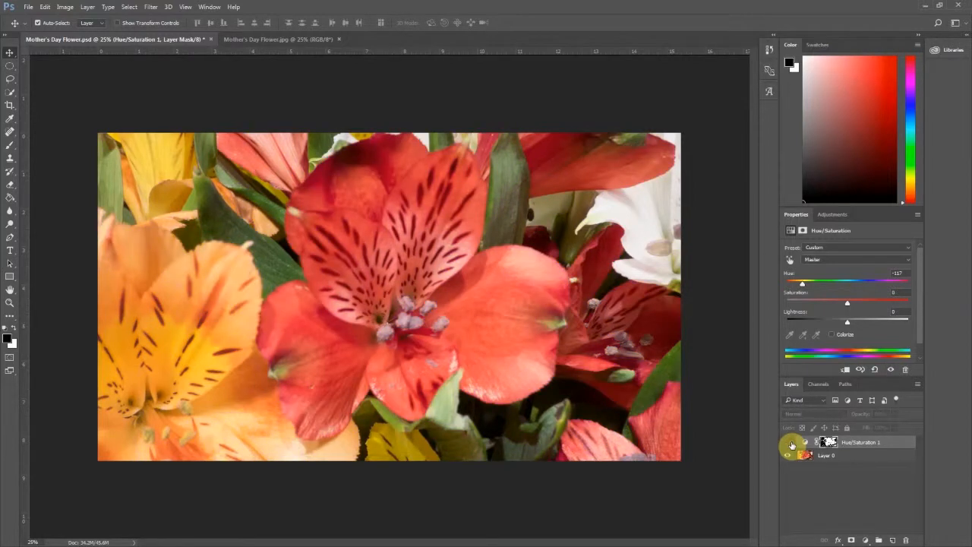
pyautogui.click(790, 443)
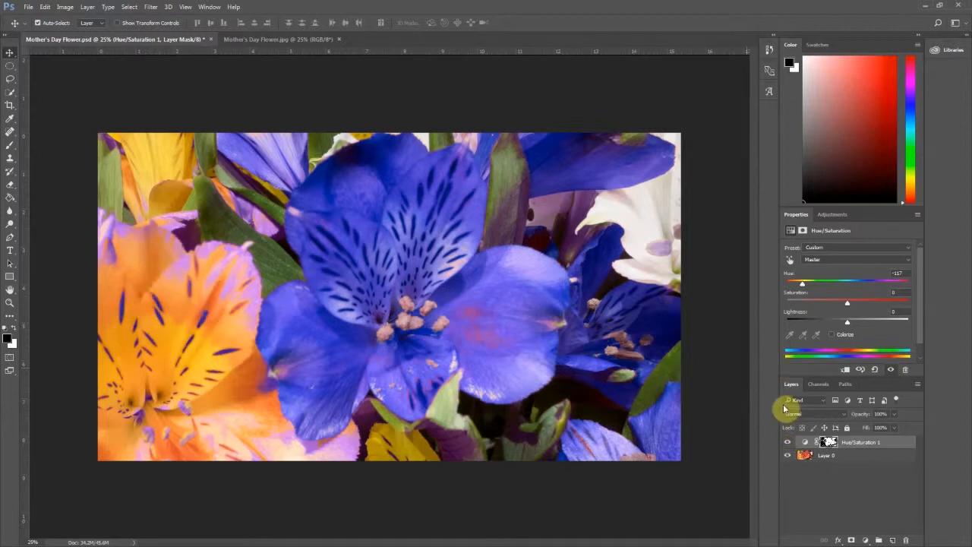
pyautogui.click(788, 444)
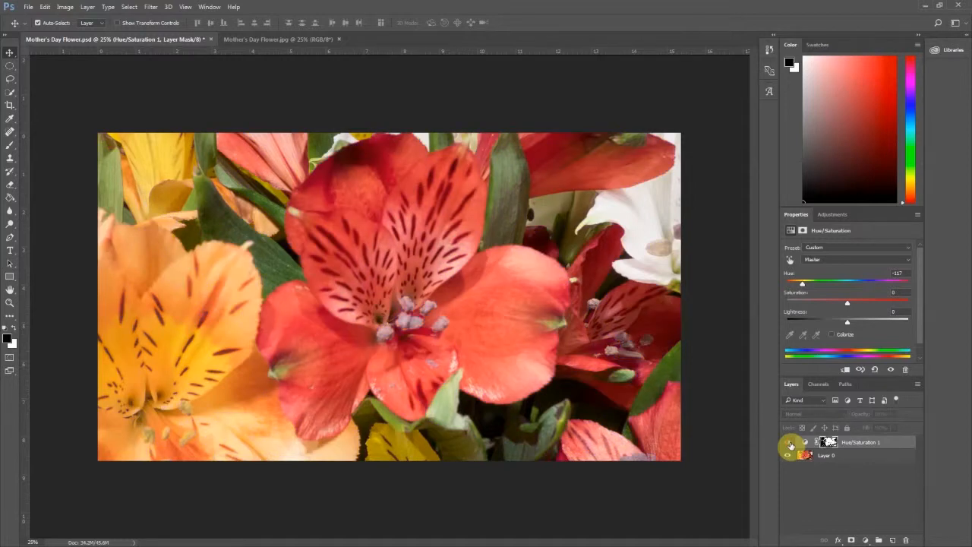
pyautogui.click(789, 444)
pyautogui.click(790, 444)
pyautogui.click(790, 444)
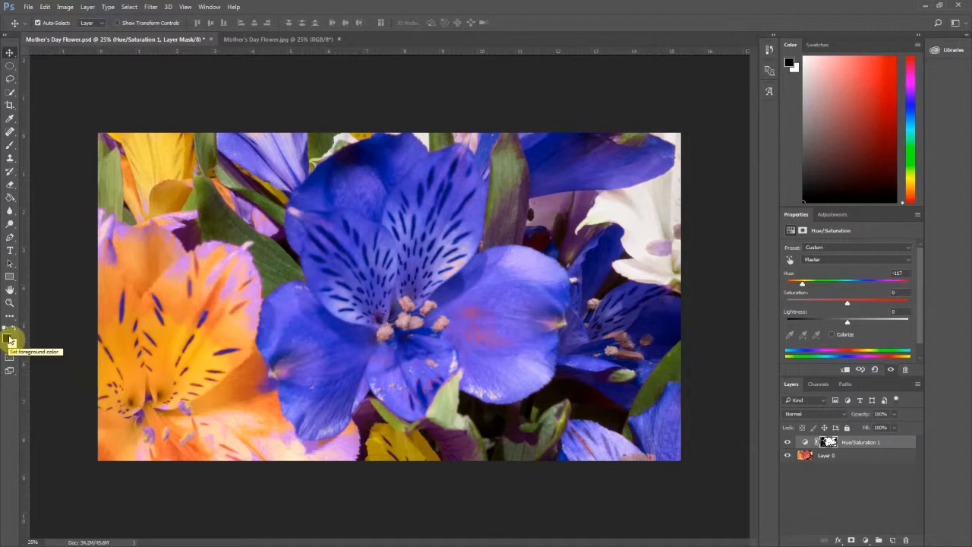
# Paint black on the Hue/Saturation mask with the hard round Brush over the orange flower's left and lower petals.
pyautogui.click(10, 150)
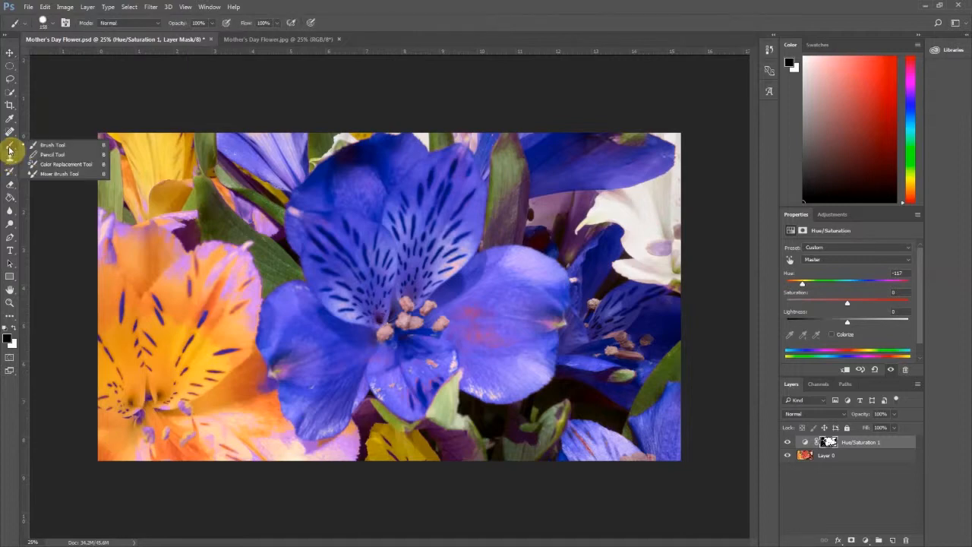
pyautogui.click(10, 153)
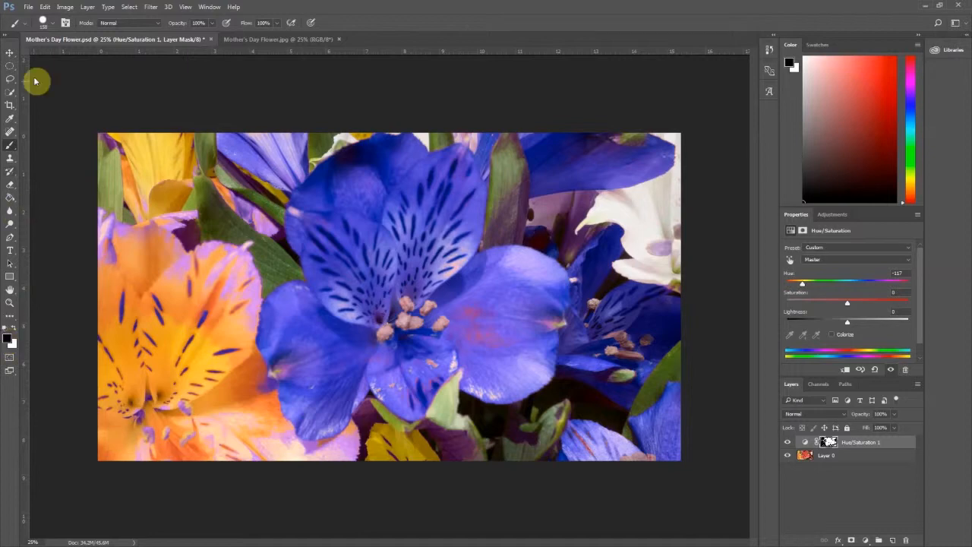
pyautogui.click(42, 24)
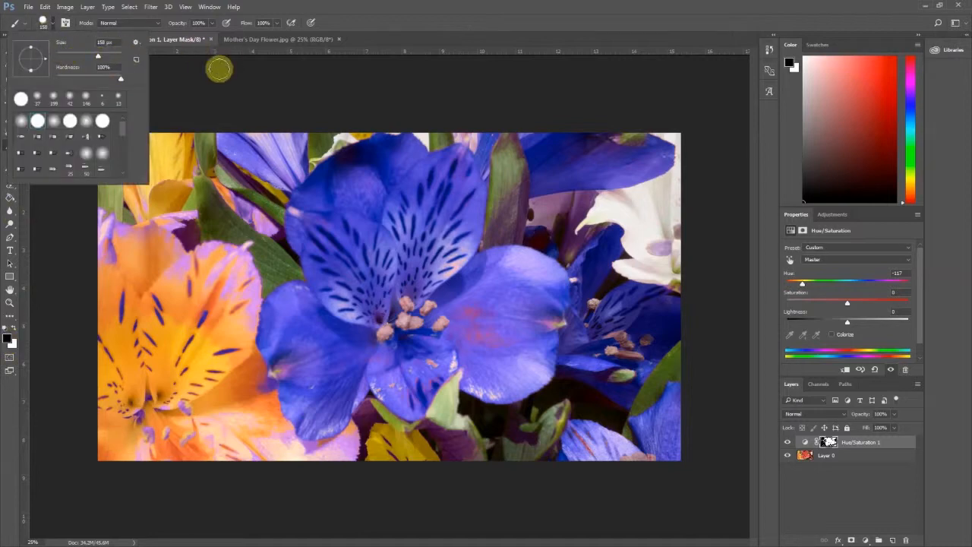
pyautogui.click(157, 370)
pyautogui.moveTo(161, 307)
pyautogui.mouseDown()
pyautogui.moveTo(117, 288)
pyautogui.moveTo(115, 311)
pyautogui.moveTo(106, 222)
pyautogui.moveTo(107, 242)
pyautogui.moveTo(116, 215)
pyautogui.mouseUp()
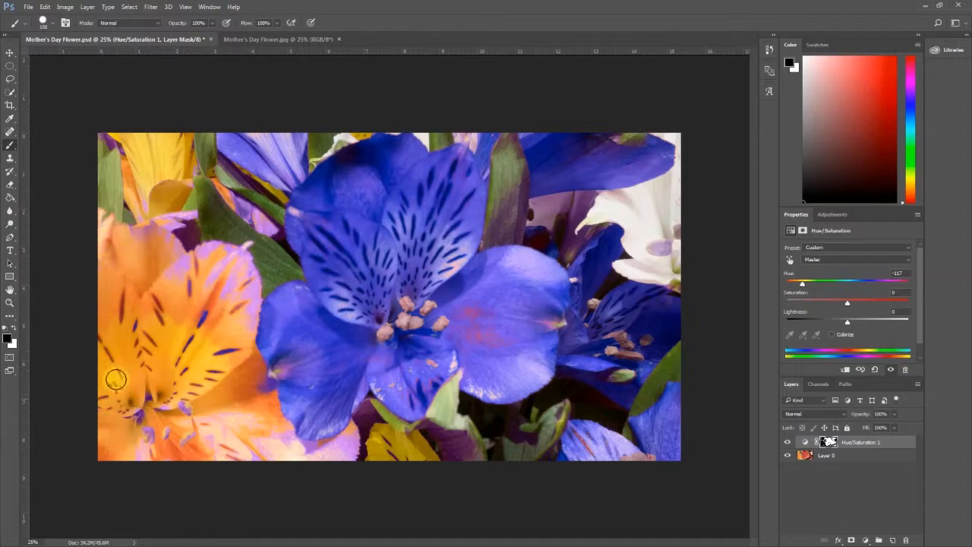
pyautogui.moveTo(115, 378)
pyautogui.mouseDown()
pyautogui.moveTo(119, 425)
pyautogui.moveTo(151, 415)
pyautogui.moveTo(136, 447)
pyautogui.moveTo(187, 394)
pyautogui.moveTo(183, 422)
pyautogui.moveTo(154, 449)
pyautogui.moveTo(218, 434)
pyautogui.moveTo(154, 454)
pyautogui.moveTo(185, 439)
pyautogui.moveTo(233, 439)
pyautogui.moveTo(257, 455)
pyautogui.moveTo(225, 466)
pyautogui.moveTo(231, 437)
pyautogui.moveTo(250, 415)
pyautogui.moveTo(219, 428)
pyautogui.moveTo(269, 440)
pyautogui.moveTo(259, 423)
pyautogui.moveTo(297, 452)
pyautogui.moveTo(271, 456)
pyautogui.moveTo(352, 447)
pyautogui.moveTo(331, 474)
pyautogui.moveTo(352, 440)
pyautogui.moveTo(318, 463)
pyautogui.mouseUp()
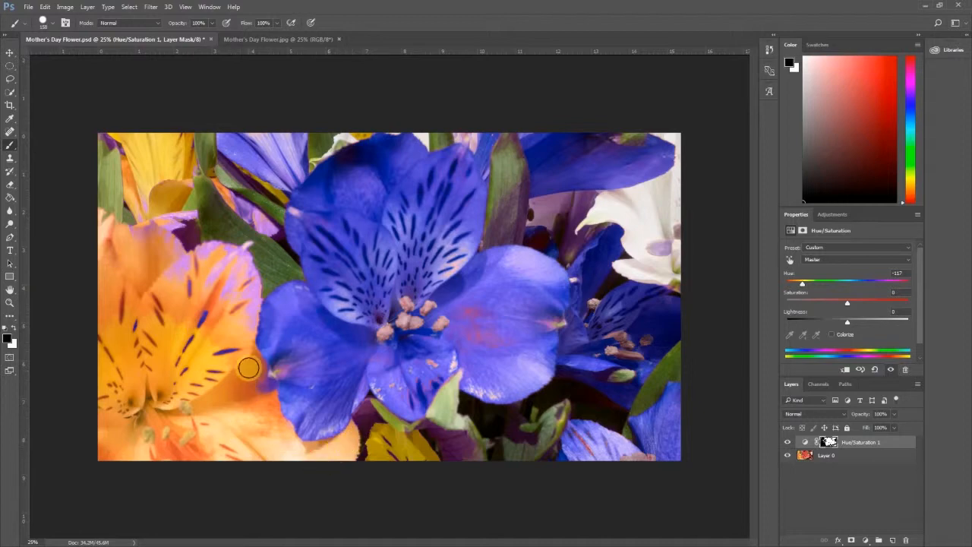
# Mask the hue change off the orange flower's upper right petal and the yellow flower and leaves above it.
pyautogui.moveTo(250, 368); pyautogui.dragTo(264, 391)
pyautogui.moveTo(224, 360)
pyautogui.mouseDown()
pyautogui.moveTo(218, 370)
pyautogui.moveTo(233, 350)
pyautogui.mouseUp()
pyautogui.moveTo(230, 275)
pyautogui.mouseDown()
pyautogui.moveTo(188, 336)
pyautogui.moveTo(219, 296)
pyautogui.moveTo(227, 327)
pyautogui.moveTo(238, 301)
pyautogui.moveTo(245, 325)
pyautogui.moveTo(248, 254)
pyautogui.moveTo(254, 286)
pyautogui.moveTo(234, 266)
pyautogui.moveTo(182, 276)
pyautogui.moveTo(190, 244)
pyautogui.moveTo(165, 326)
pyautogui.moveTo(151, 326)
pyautogui.moveTo(141, 344)
pyautogui.moveTo(187, 343)
pyautogui.moveTo(123, 214)
pyautogui.moveTo(149, 243)
pyautogui.moveTo(148, 197)
pyautogui.moveTo(183, 232)
pyautogui.moveTo(186, 215)
pyautogui.moveTo(204, 229)
pyautogui.moveTo(163, 184)
pyautogui.moveTo(130, 169)
pyautogui.moveTo(97, 124)
pyautogui.moveTo(121, 150)
pyautogui.mouseUp()
pyautogui.moveTo(182, 213)
pyautogui.mouseDown()
pyautogui.moveTo(184, 181)
pyautogui.moveTo(208, 213)
pyautogui.moveTo(181, 170)
pyautogui.moveTo(196, 187)
pyautogui.moveTo(182, 159)
pyautogui.moveTo(198, 183)
pyautogui.moveTo(187, 136)
pyautogui.moveTo(196, 183)
pyautogui.moveTo(189, 136)
pyautogui.moveTo(232, 235)
pyautogui.moveTo(204, 194)
pyautogui.moveTo(268, 231)
pyautogui.moveTo(217, 174)
pyautogui.moveTo(267, 239)
pyautogui.moveTo(250, 208)
pyautogui.moveTo(210, 178)
pyautogui.moveTo(241, 202)
pyautogui.moveTo(216, 166)
pyautogui.moveTo(248, 191)
pyautogui.moveTo(210, 169)
pyautogui.moveTo(247, 209)
pyautogui.mouseUp()
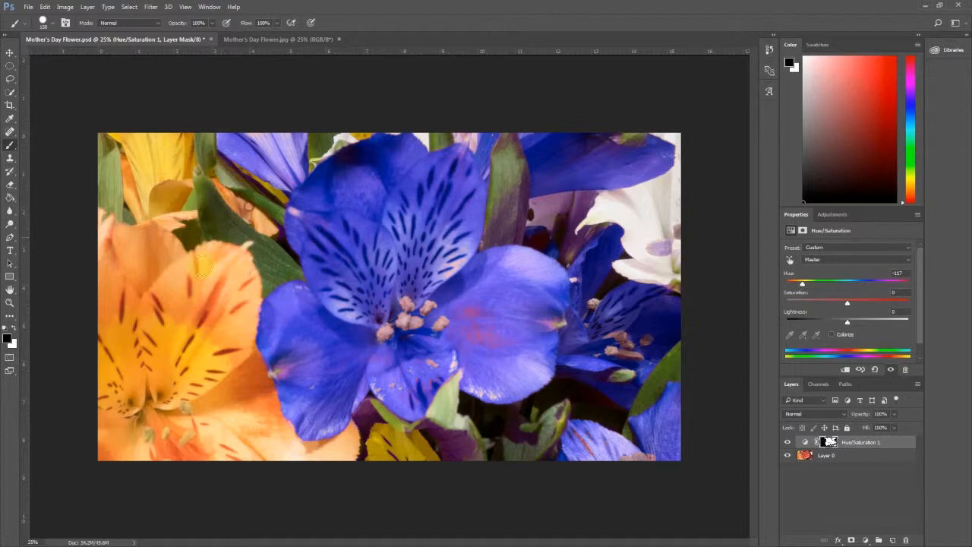
# Mask the hue change off the upright leaf behind the central flower, using a 40 px brush along its lower edge.
pyautogui.moveTo(506, 170)
pyautogui.mouseDown()
pyautogui.moveTo(499, 218)
pyautogui.moveTo(508, 159)
pyautogui.moveTo(517, 187)
pyautogui.moveTo(516, 169)
pyautogui.moveTo(511, 227)
pyautogui.mouseUp()
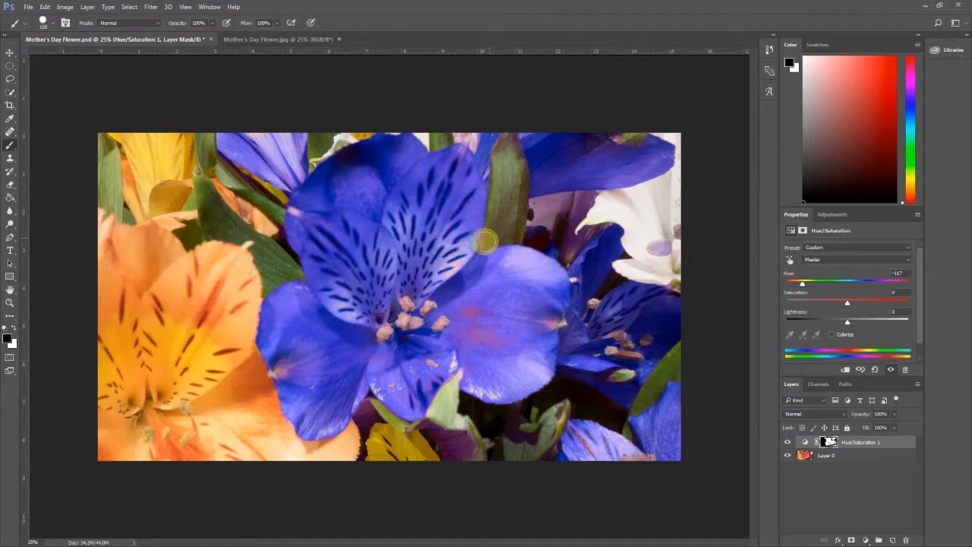
pyautogui.click(43, 21)
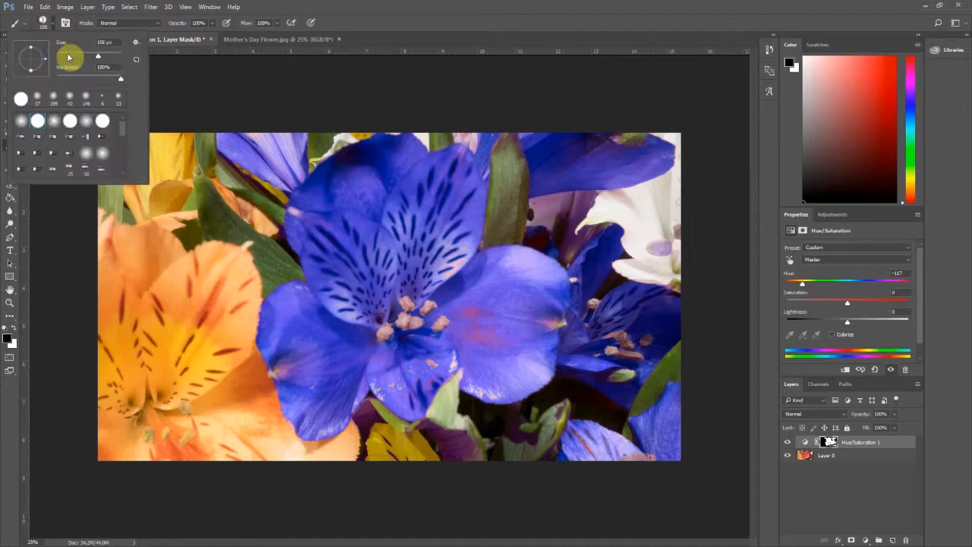
pyautogui.moveTo(98, 56); pyautogui.dragTo(70, 57)
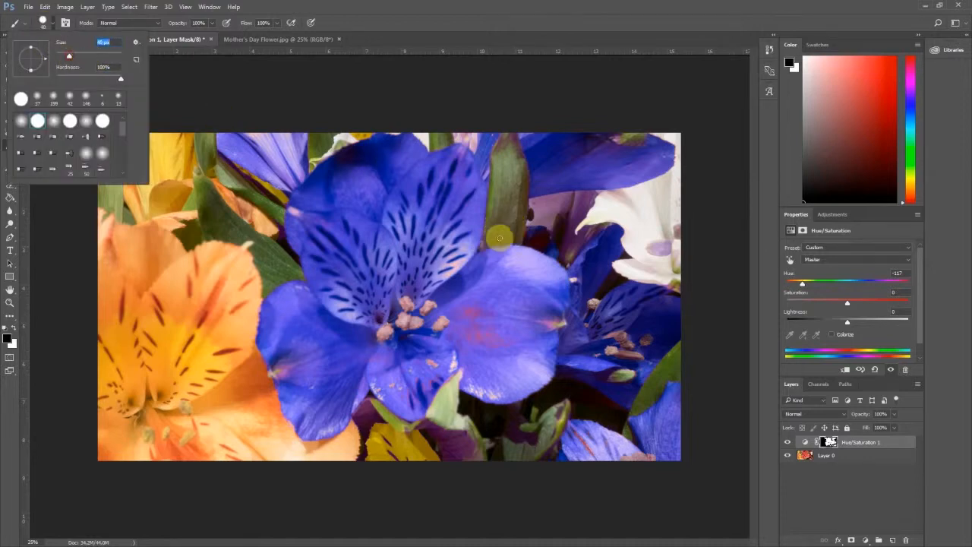
pyautogui.click(485, 239)
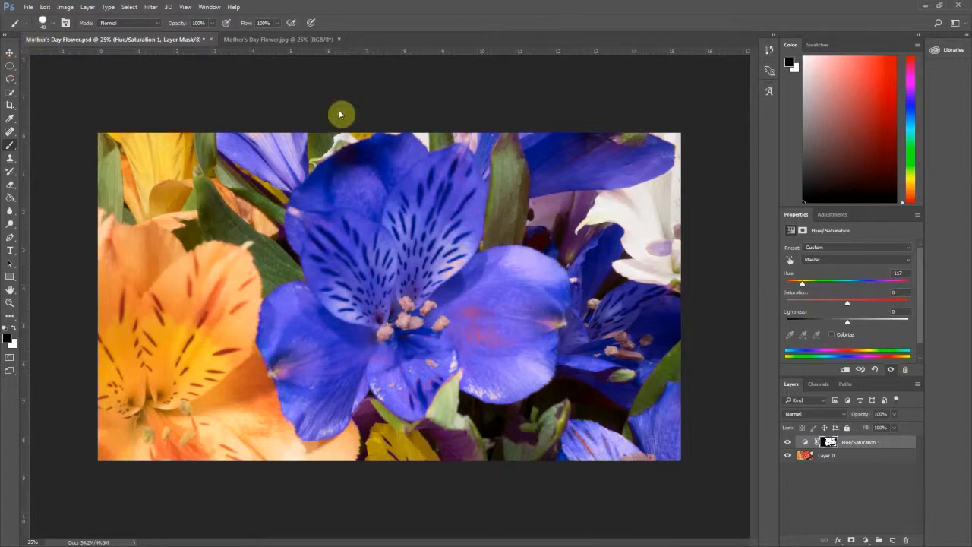
# Toggle the Hue/Saturation layer's visibility to check the masked orange flower and leaves against the original.
pyautogui.click(789, 443)
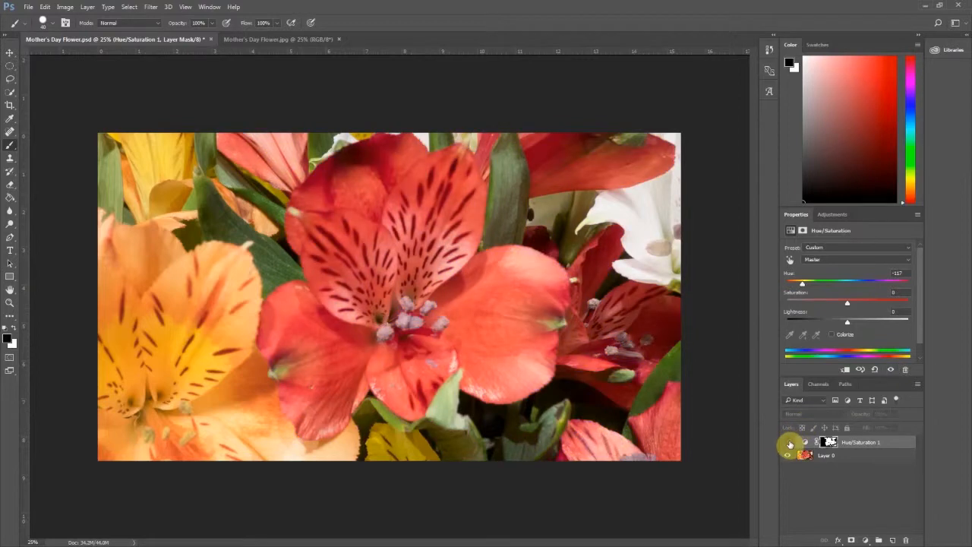
pyautogui.click(789, 443)
pyautogui.click(789, 444)
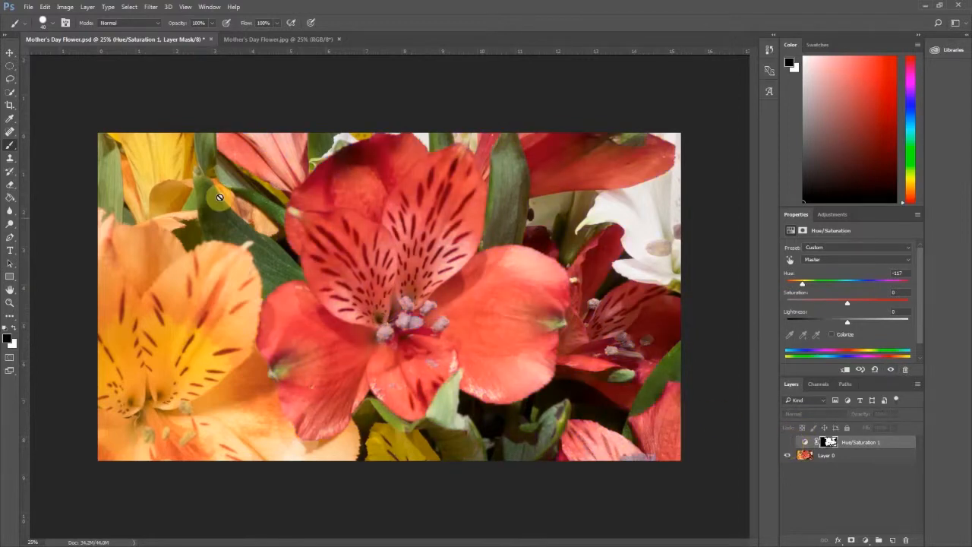
pyautogui.click(789, 444)
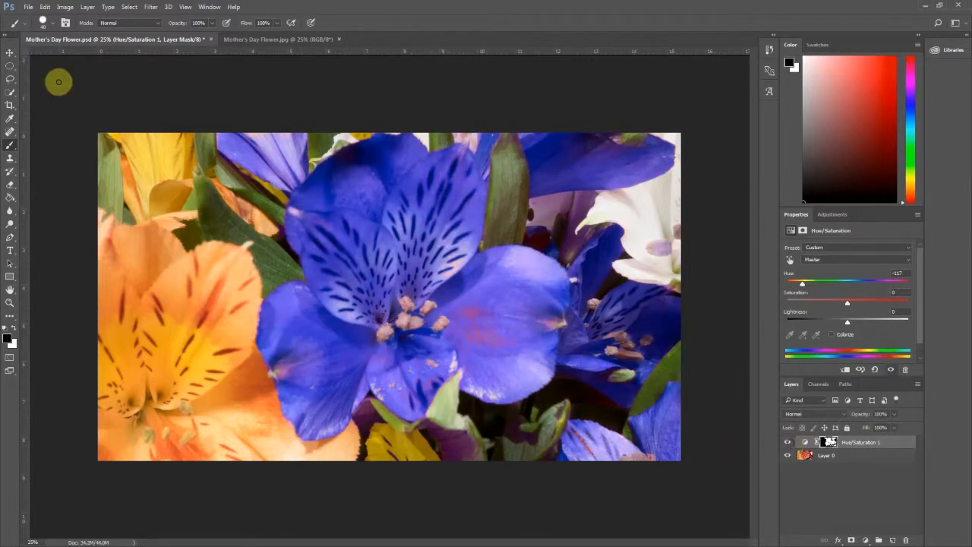
# Enlarge the brush to 117 px and mask the hue change off the leaves below the central flower.
pyautogui.click(44, 28)
pyautogui.click(67, 58)
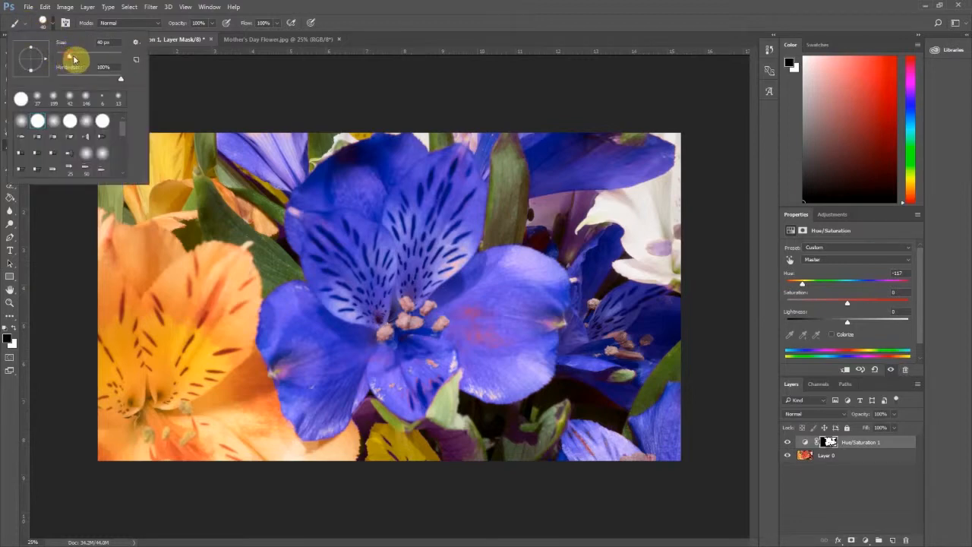
pyautogui.moveTo(75, 60); pyautogui.dragTo(92, 60)
pyautogui.click(457, 449)
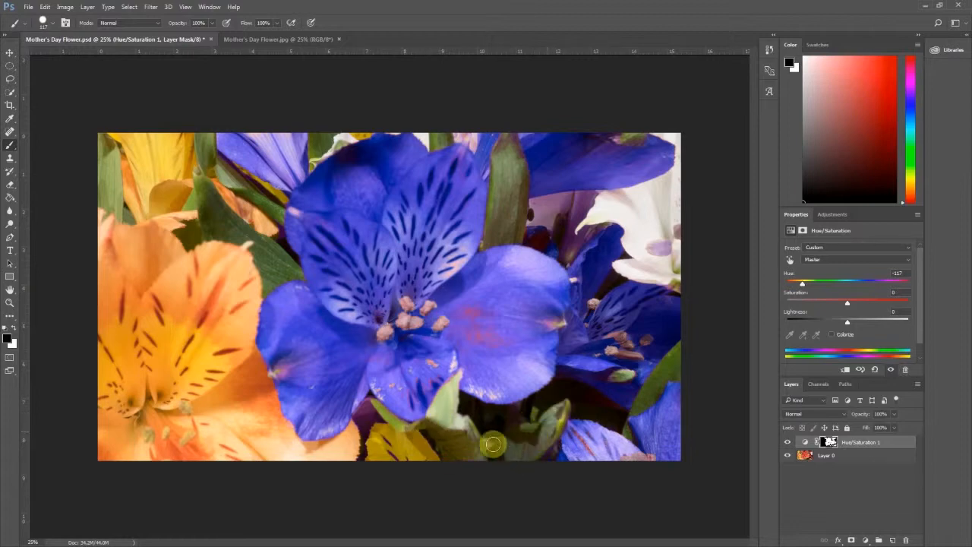
# Toggle the Hue/Saturation layer's visibility repeatedly to compare the blue flowers with the original red, leaving the layer visible.
pyautogui.click(788, 442)
pyautogui.click(788, 442)
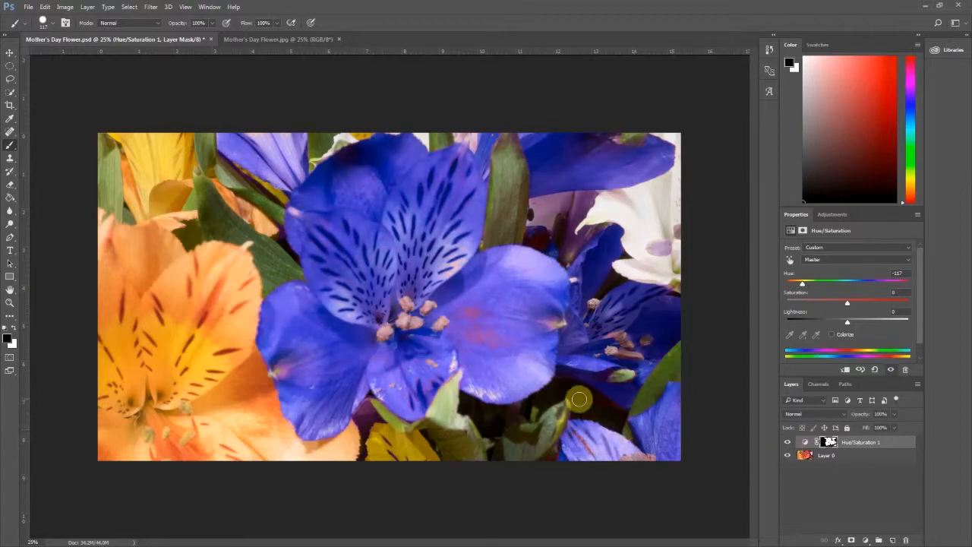
pyautogui.click(788, 442)
pyautogui.click(788, 442)
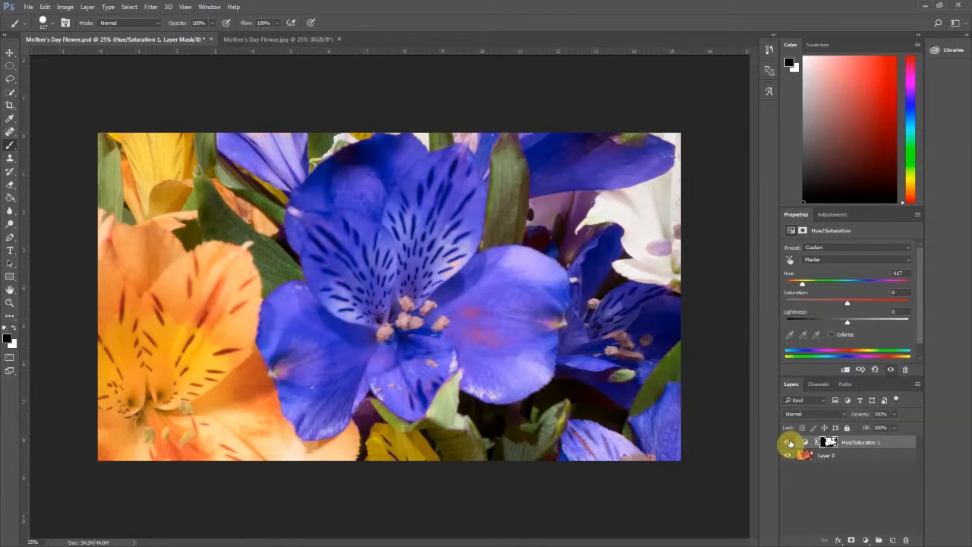
pyautogui.click(790, 442)
pyautogui.click(790, 442)
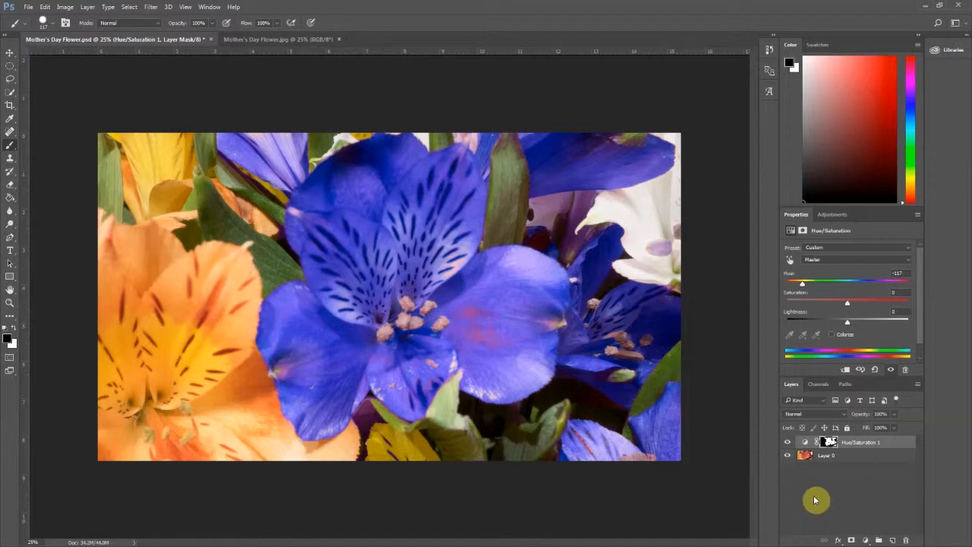
pyautogui.click(789, 445)
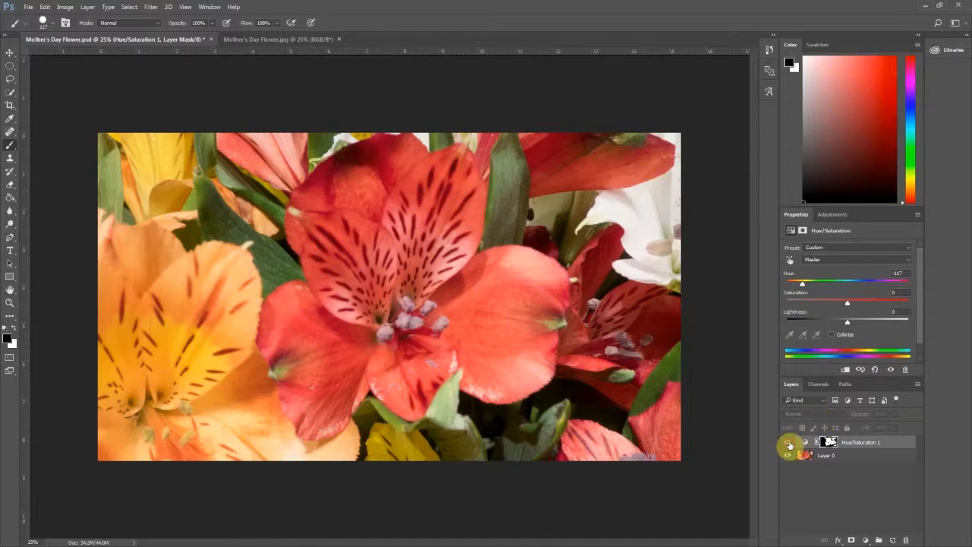
pyautogui.click(789, 445)
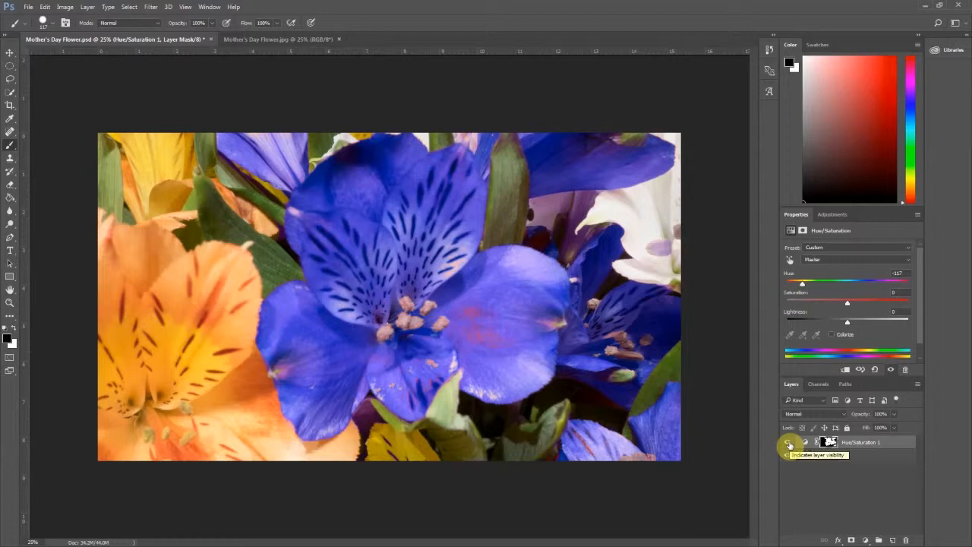